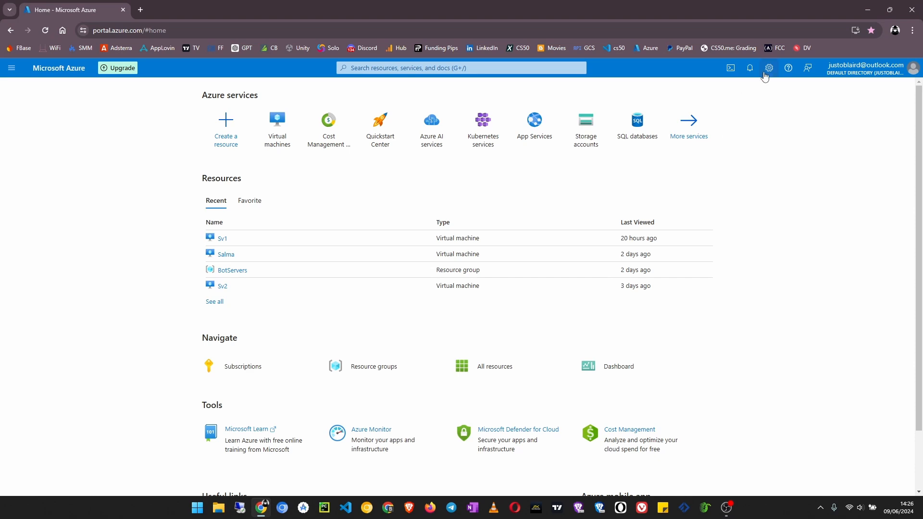
- Check the portal notifications for the subscription credit and close them again
click(750, 68)
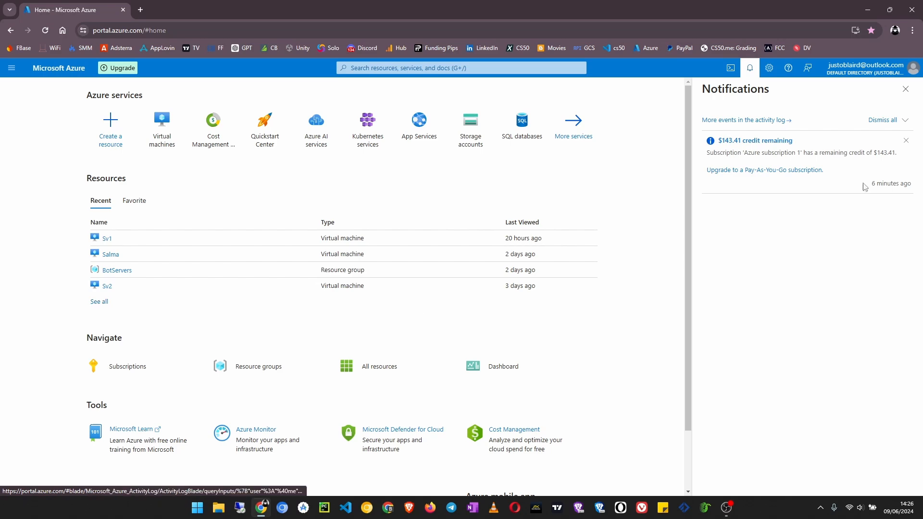
click(905, 88)
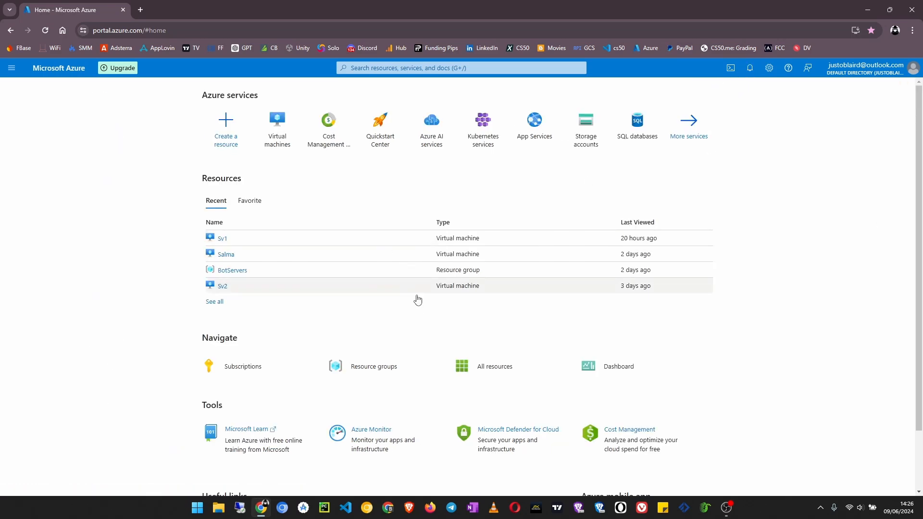
- Enlarge the portal home page to 125% zoom
key(ctrl+plus)
key(ctrl+plus)
key(ctrl+plus)
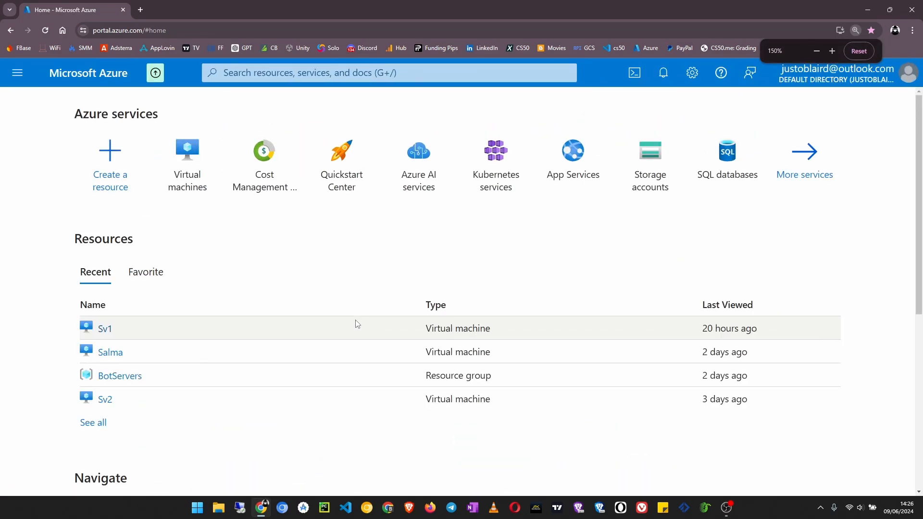
key(ctrl+minus)
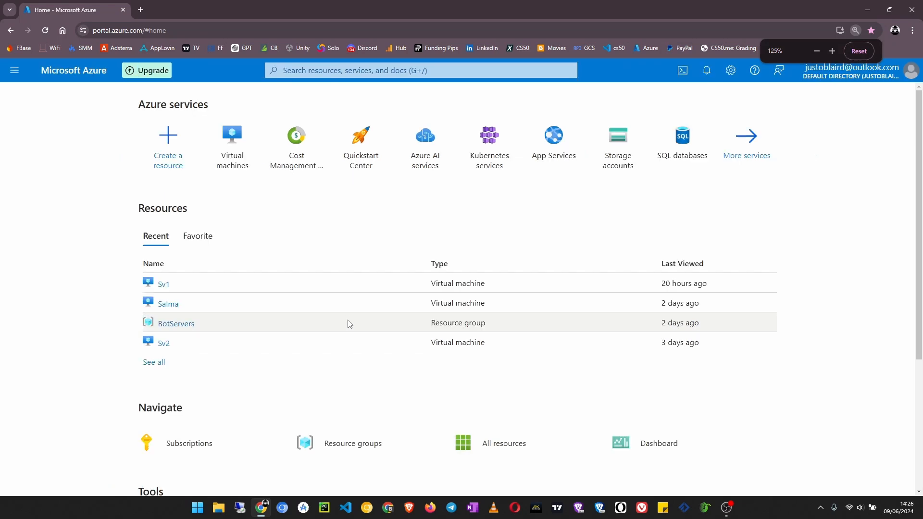
scroll(173, 308, down, 2)
scroll(202, 240, up, 2)
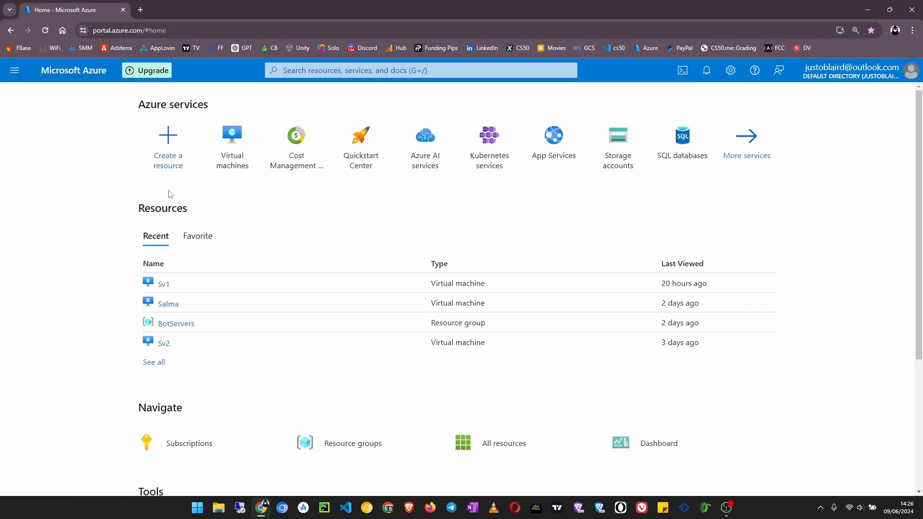
- Start creating a standard Azure virtual machine from the Virtual machines service, without a preset configuration
mouse_move(246, 163)
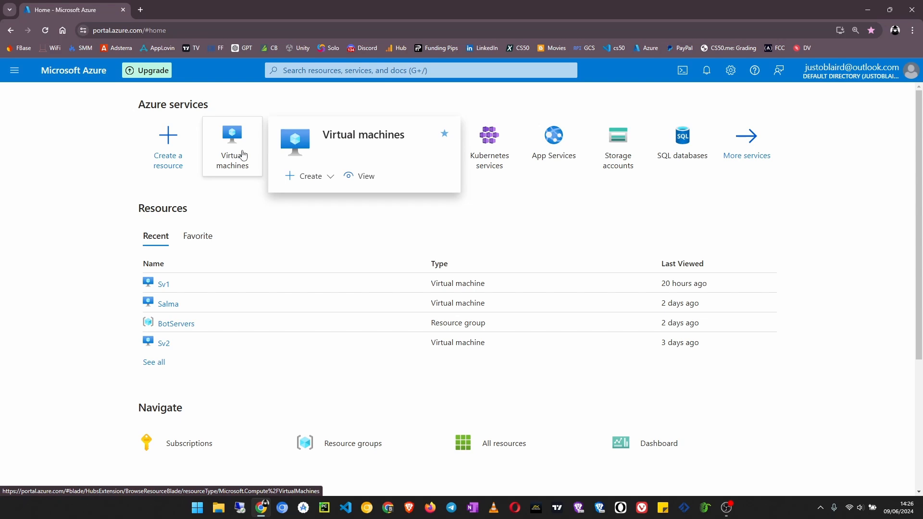
click(301, 178)
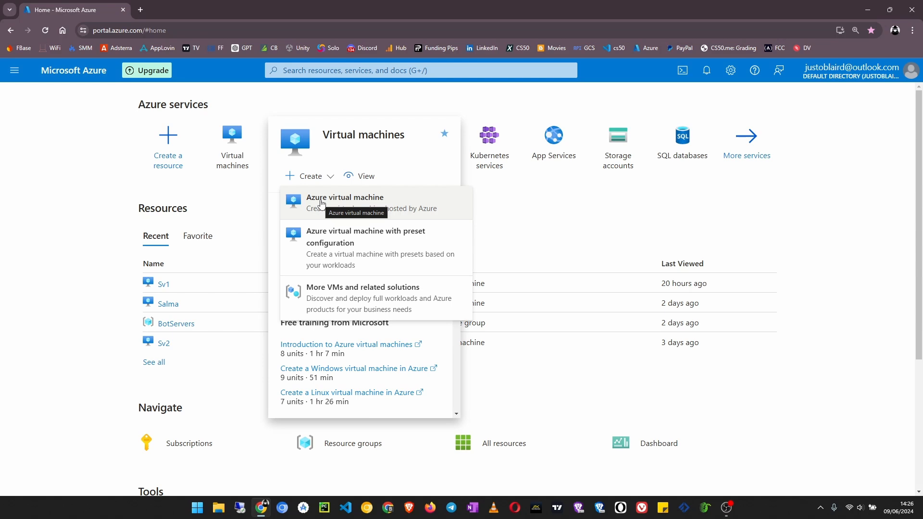
click(322, 202)
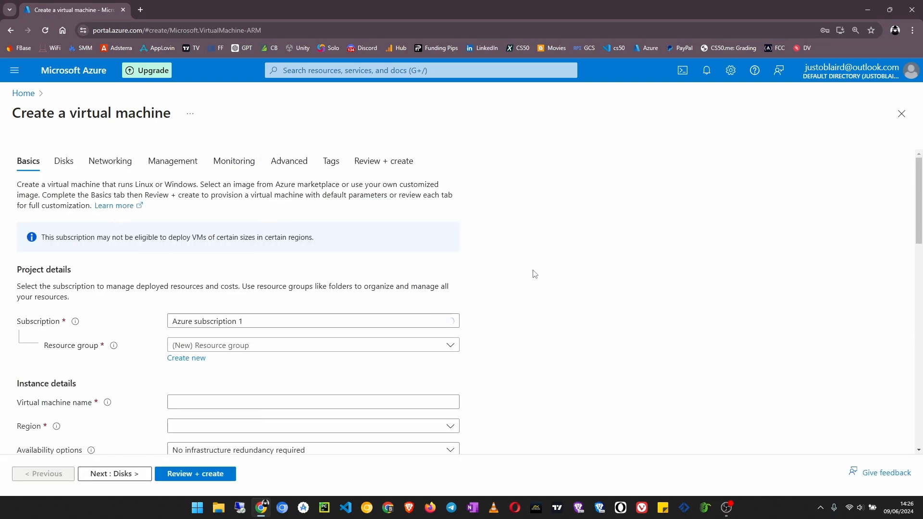
- Select Azure subscription 1 as the subscription in the virtual machine's project details
scroll(534, 273, down, 2)
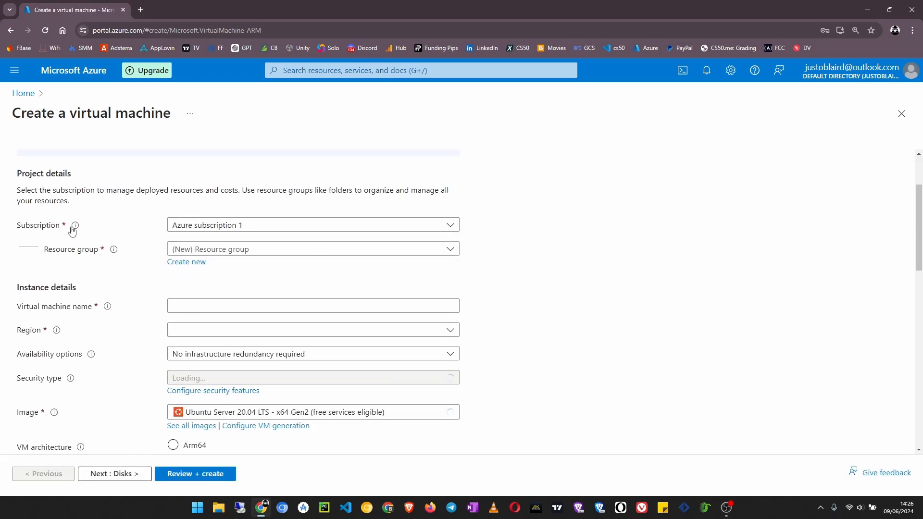
click(308, 226)
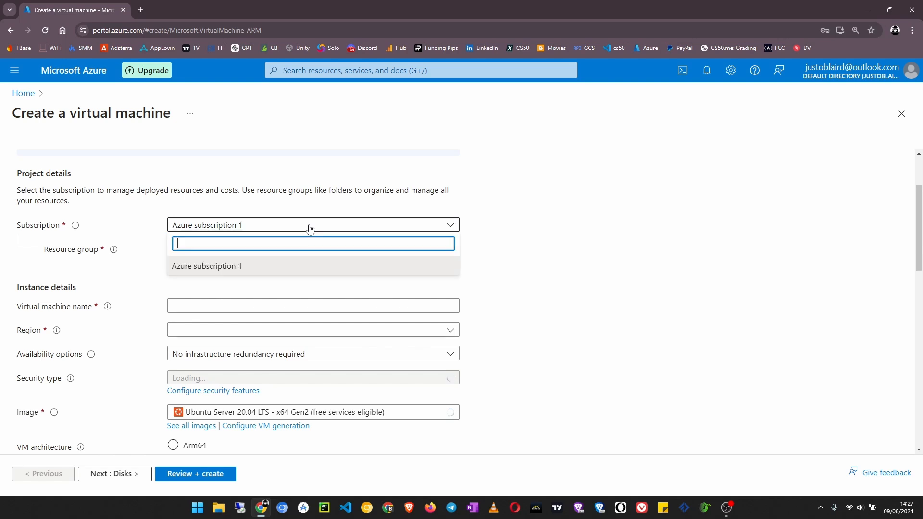
click(232, 268)
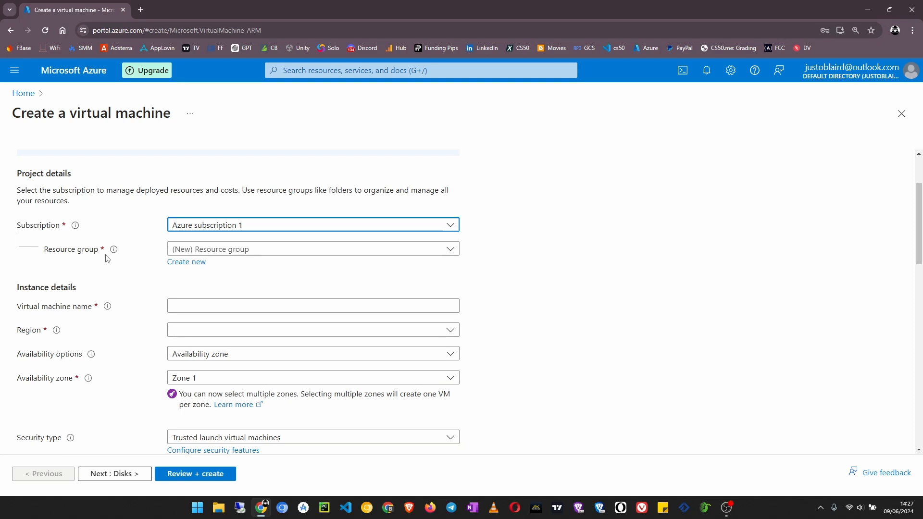
- Create a new resource group named VPS for the virtual machine
click(273, 255)
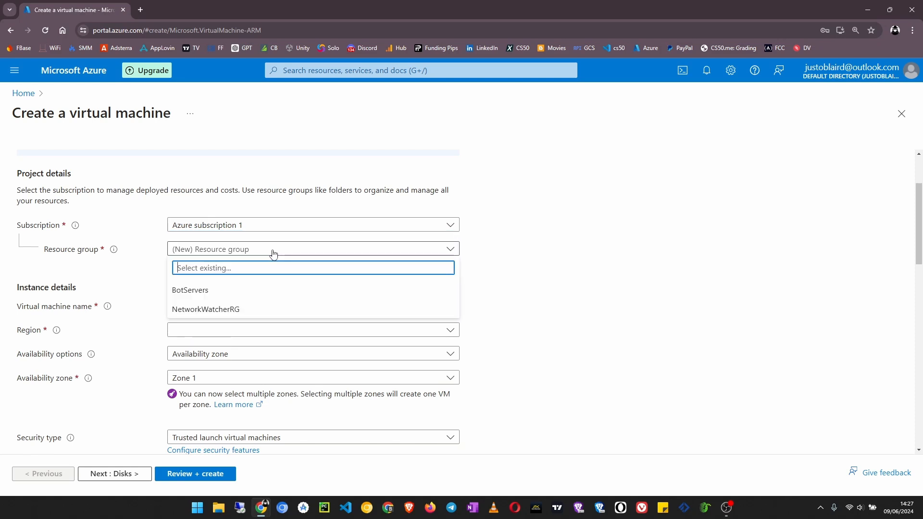
click(262, 251)
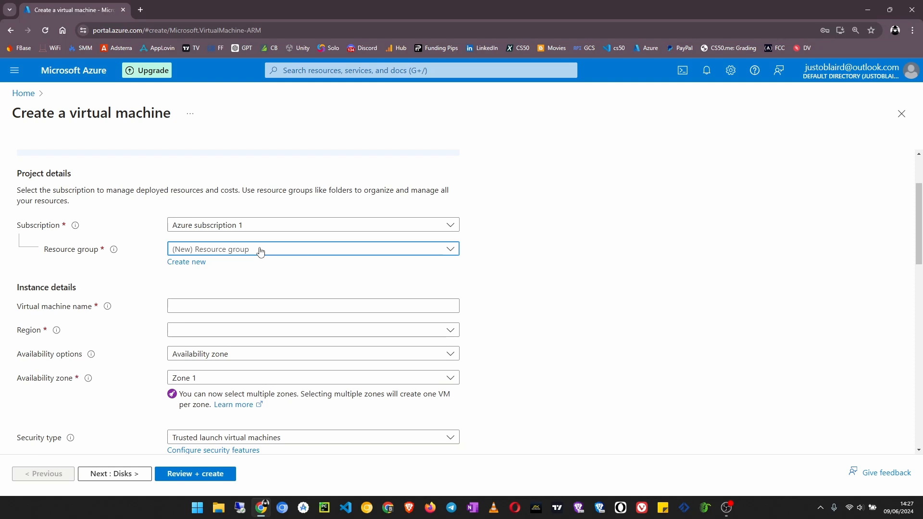
click(187, 262)
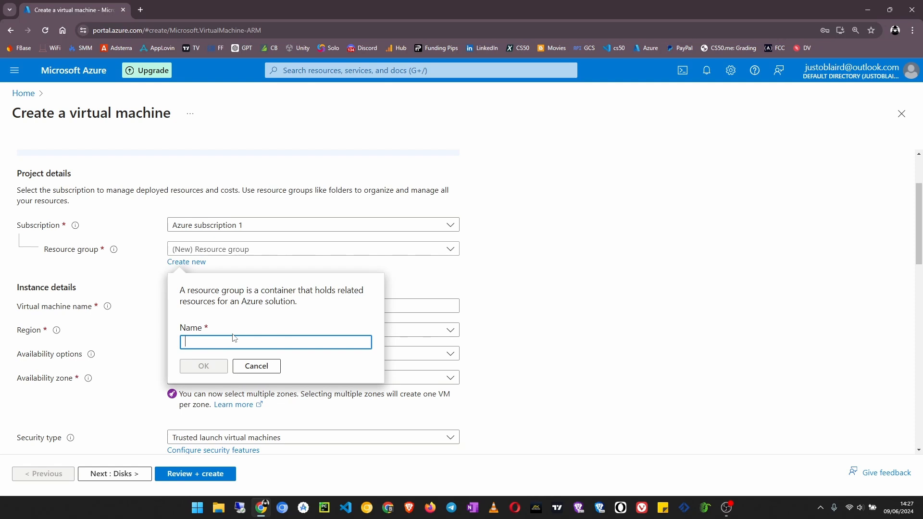
text(VPS)
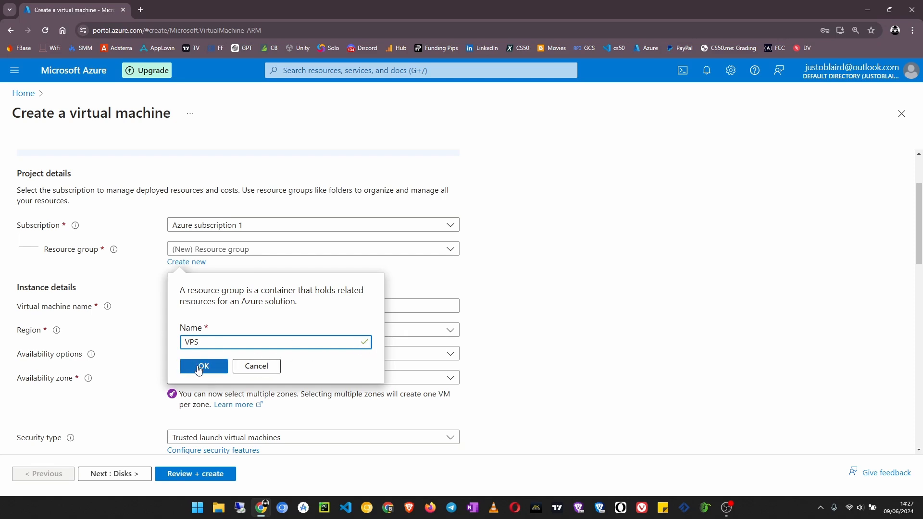
click(199, 368)
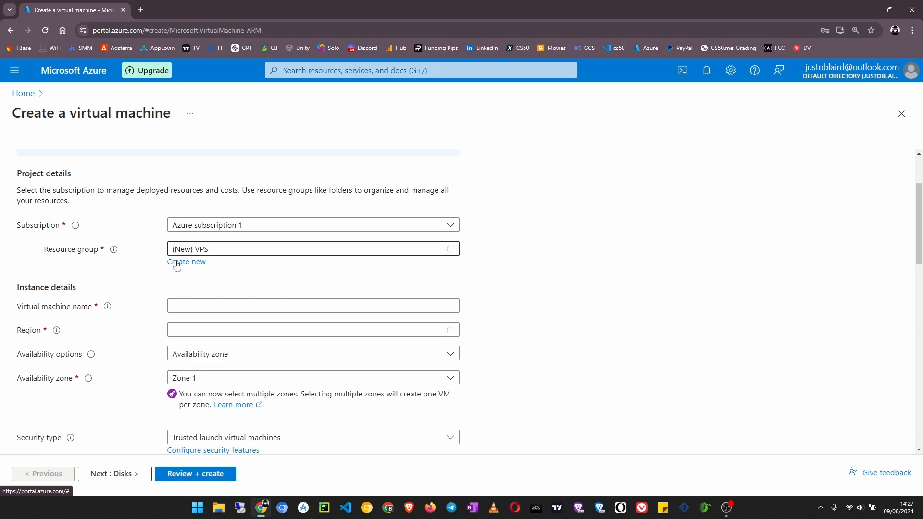
- Name the virtual machine TutorialVPS in the instance details
scroll(129, 302, down, 1)
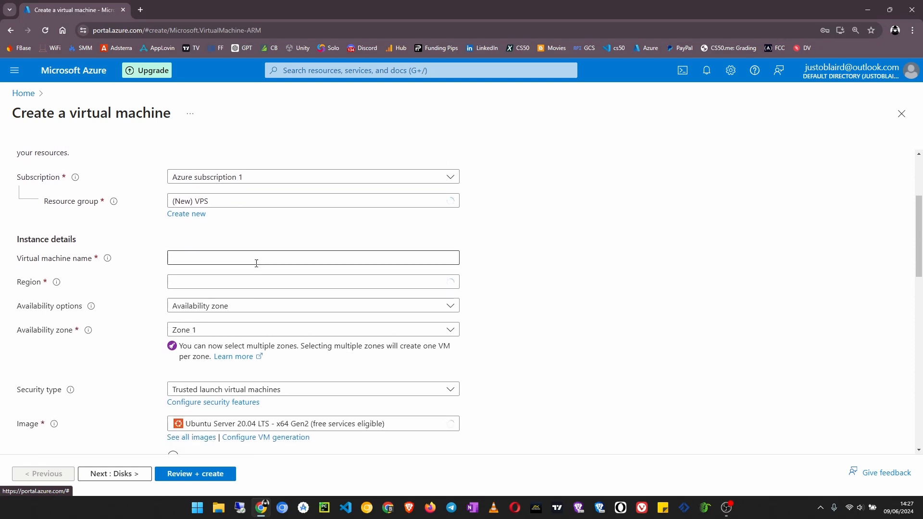
click(278, 263)
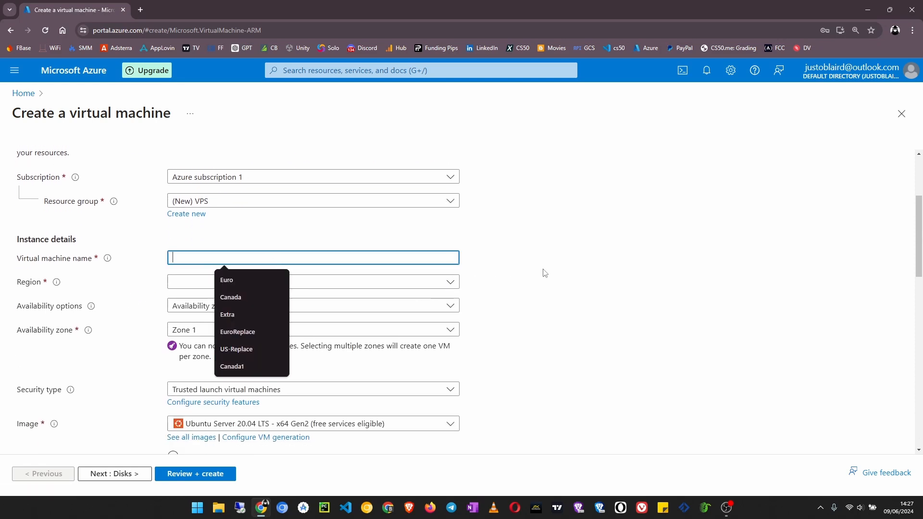
text(Tu)
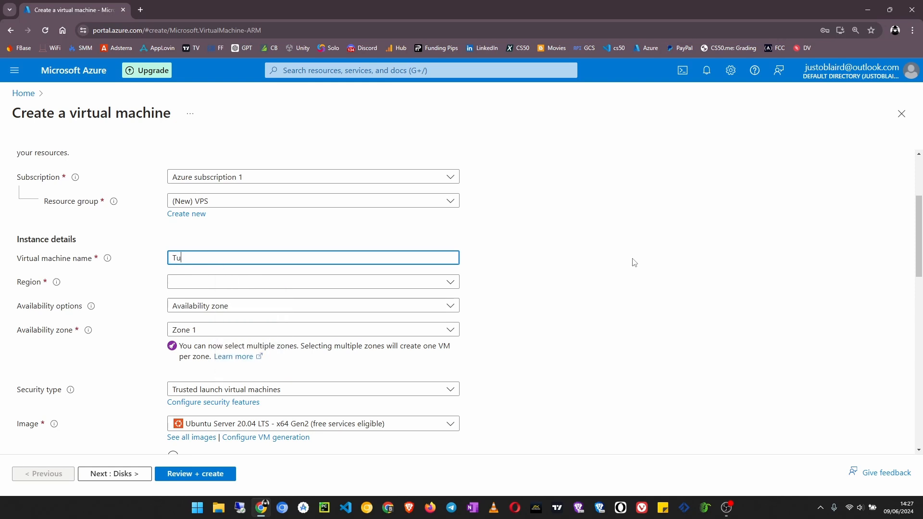
text(torialVPS)
- Set the virtual machine's region to (US) West US 3
click(191, 281)
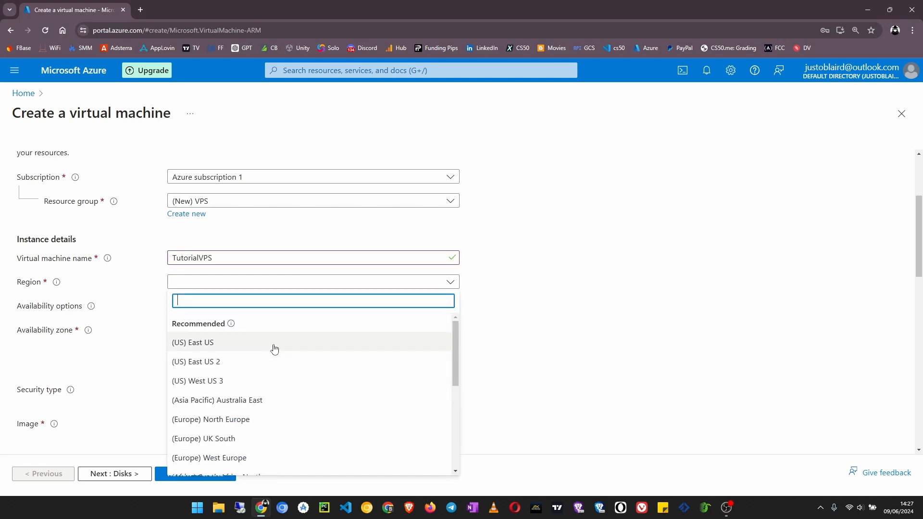
scroll(275, 348, down, 1)
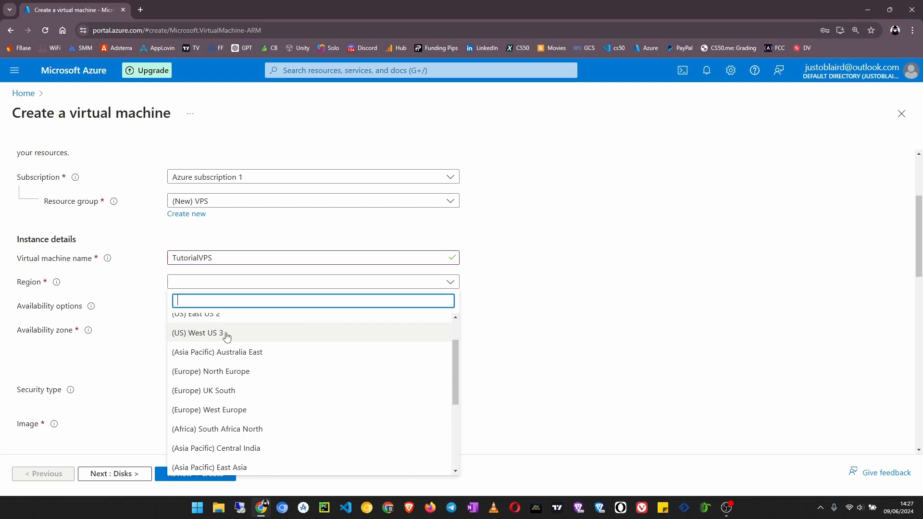
click(272, 341)
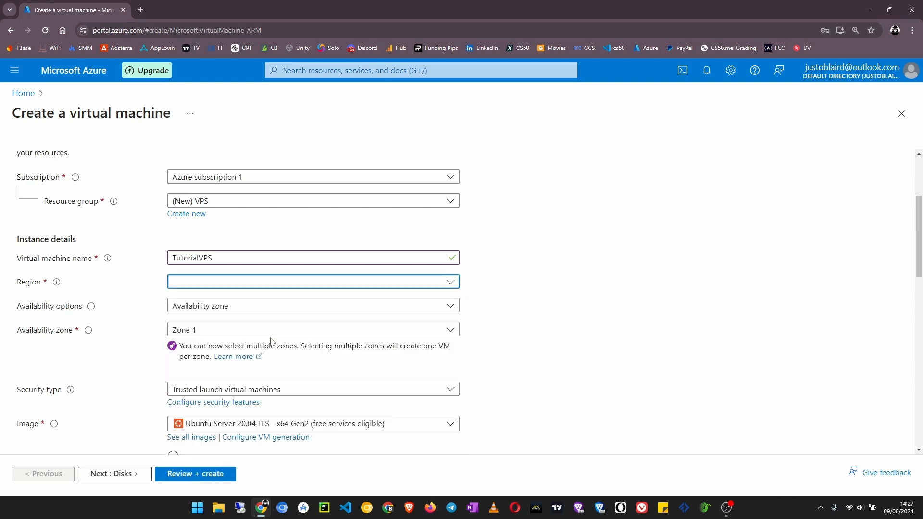
- Choose Ubuntu Server 22.04 LTS - x64 Gen2 as the virtual machine's image
scroll(188, 321, down, 2)
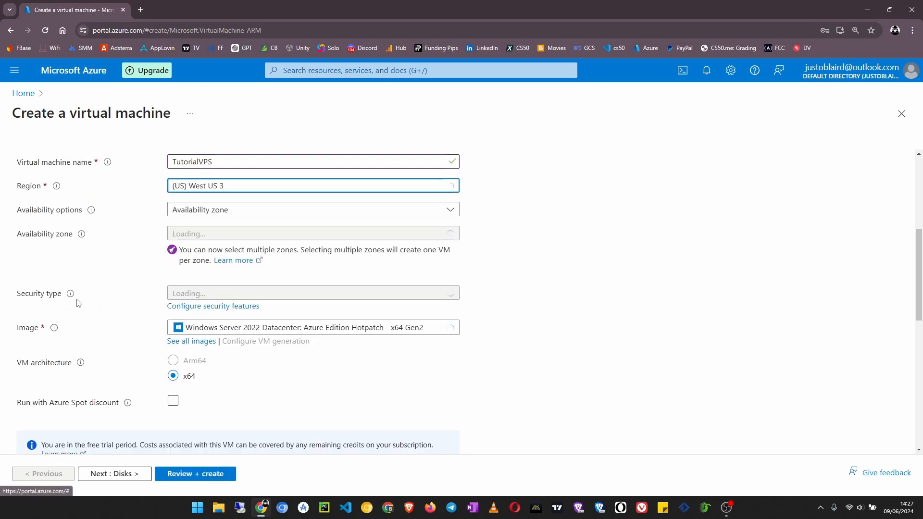
mouse_move(76, 302)
scroll(76, 379, down, 2)
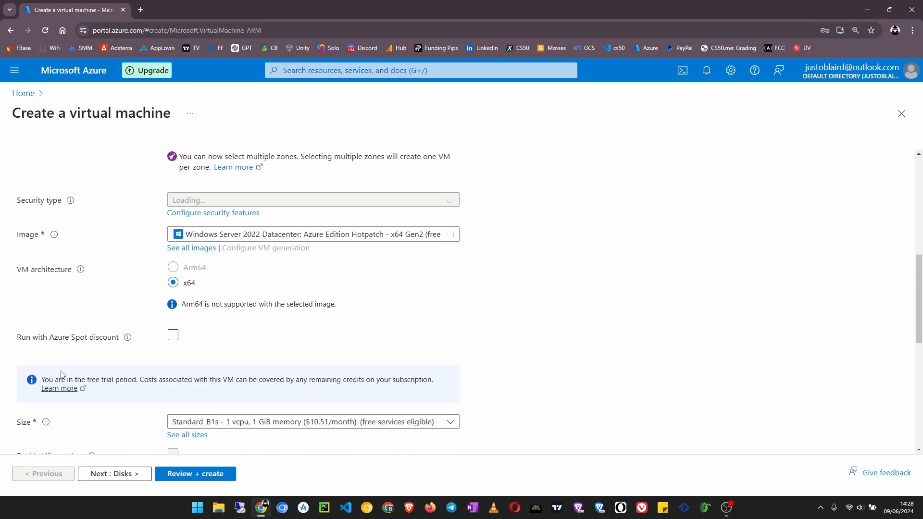
scroll(62, 374, up, 1)
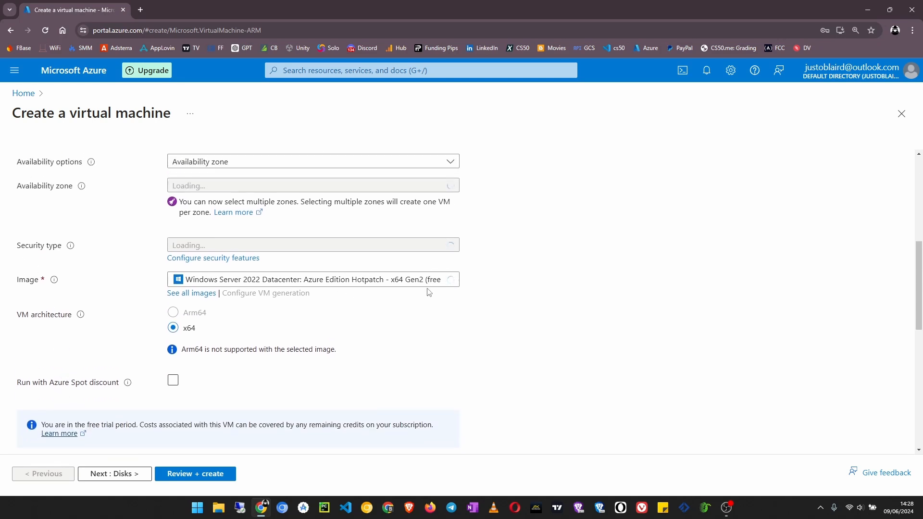
click(319, 283)
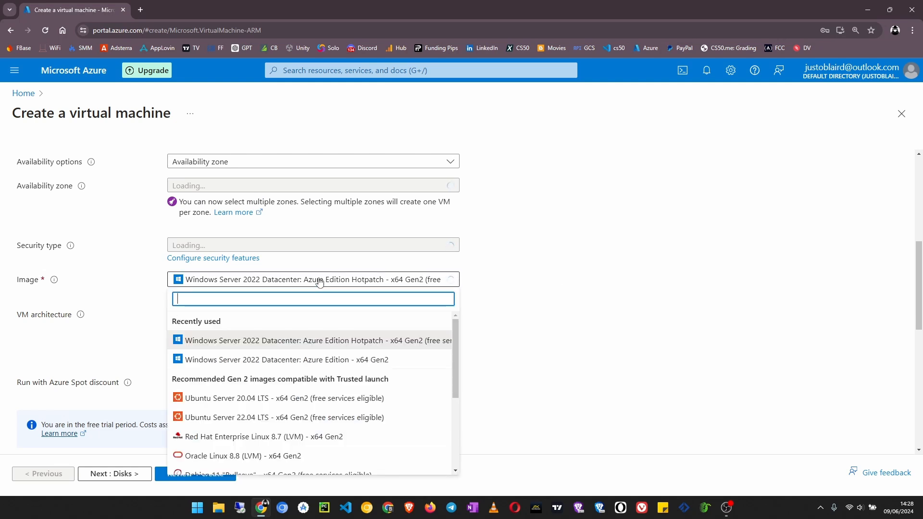
scroll(320, 282, down, 2)
click(294, 186)
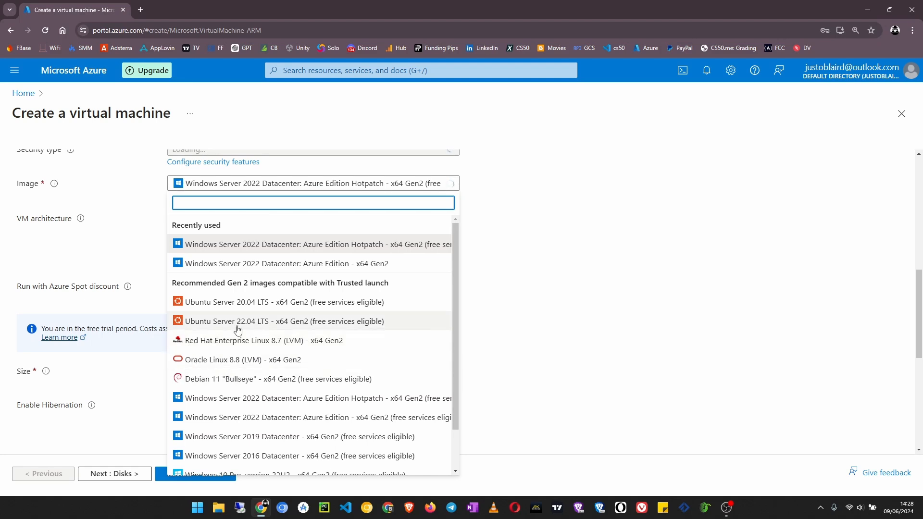
scroll(243, 376, down, 1)
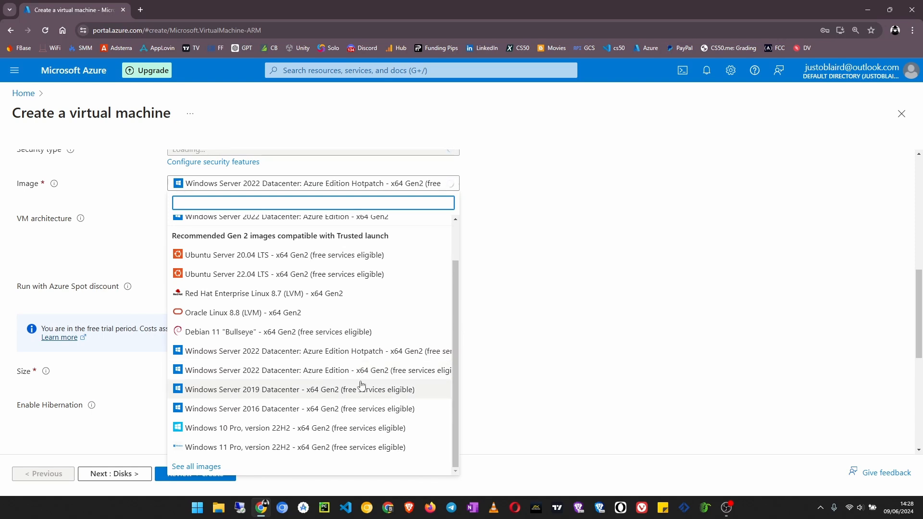
click(279, 278)
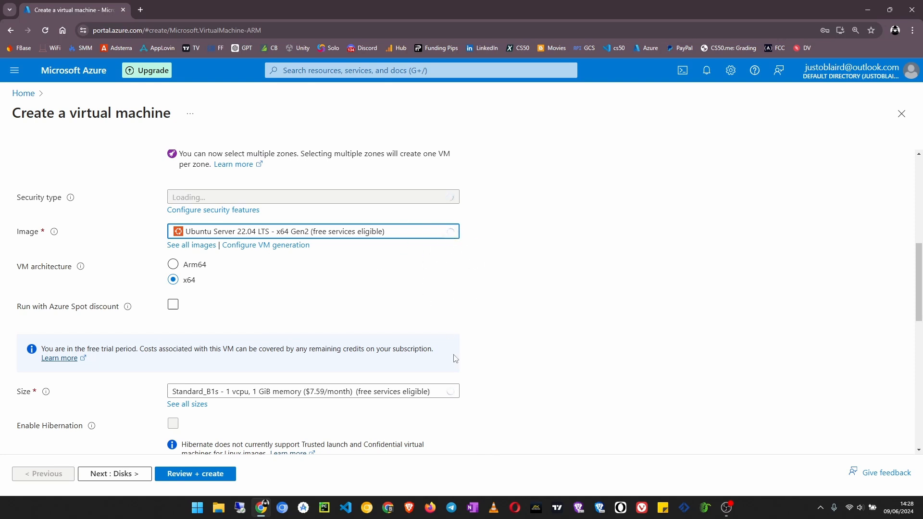
- Examine which VM sizes are available in the chosen region, including the full size list, and return to the creation form
scroll(461, 380, down, 2)
scroll(463, 381, up, 1)
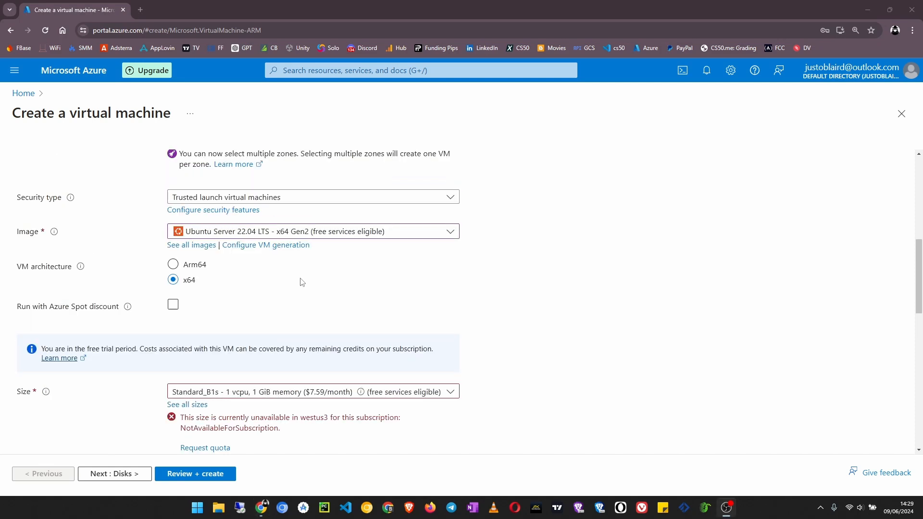
scroll(302, 282, down, 2)
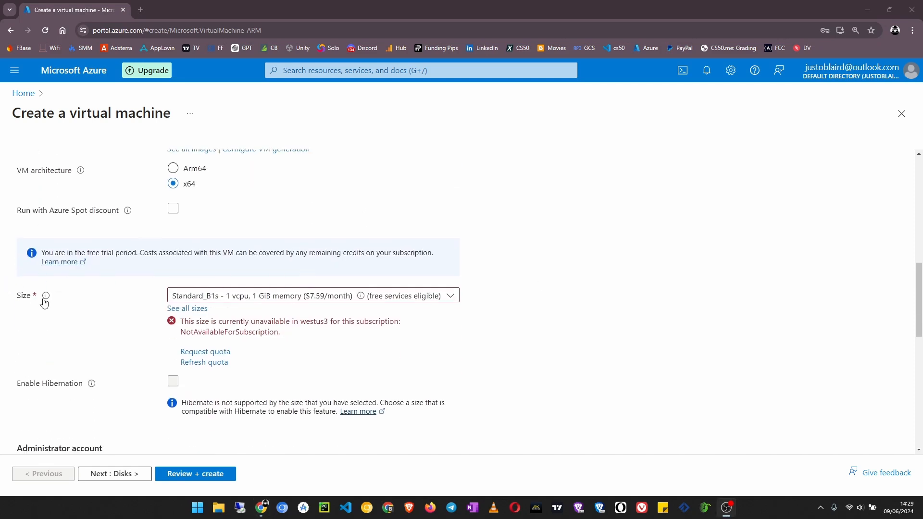
mouse_move(44, 302)
scroll(88, 366, down, 1)
scroll(88, 366, up, 1)
click(348, 301)
scroll(348, 299, down, 2)
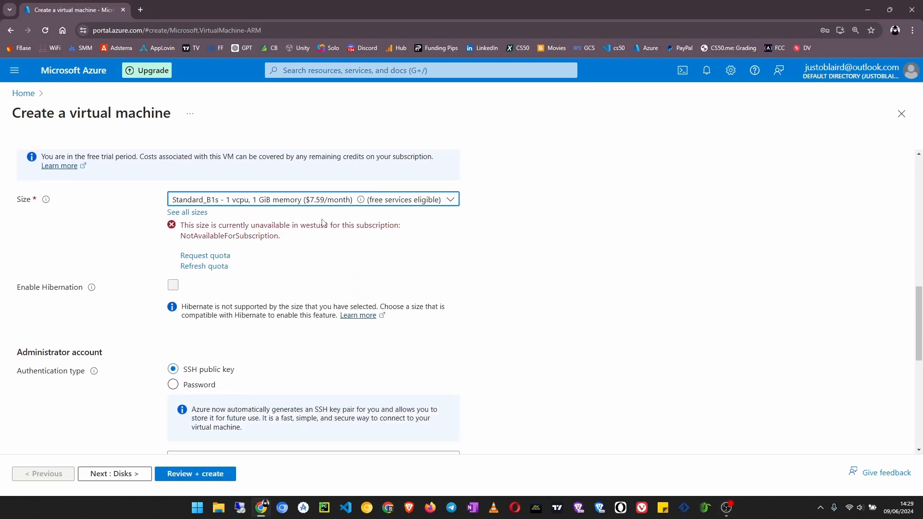
click(322, 200)
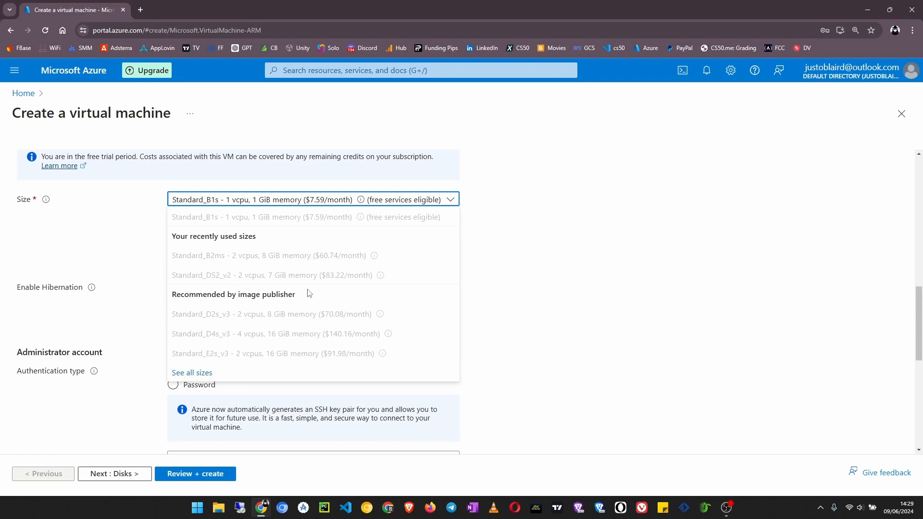
click(192, 373)
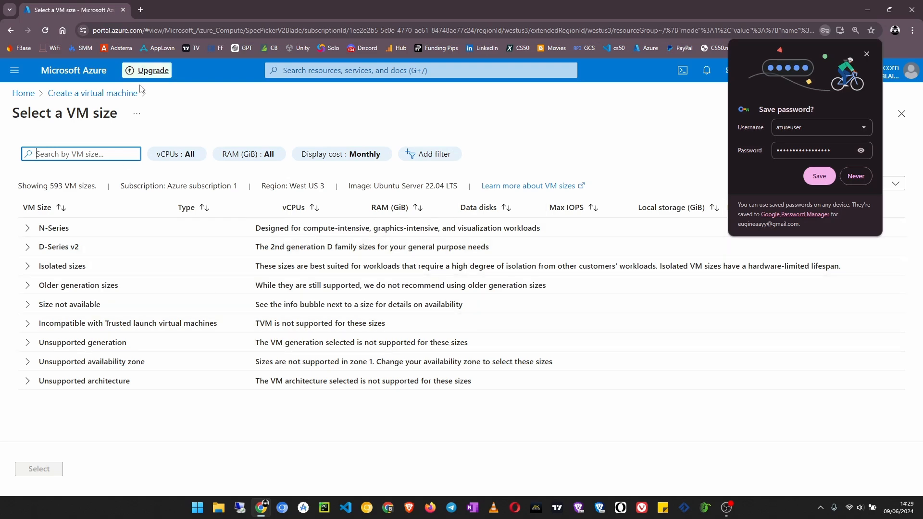
click(101, 94)
scroll(278, 324, up, 10)
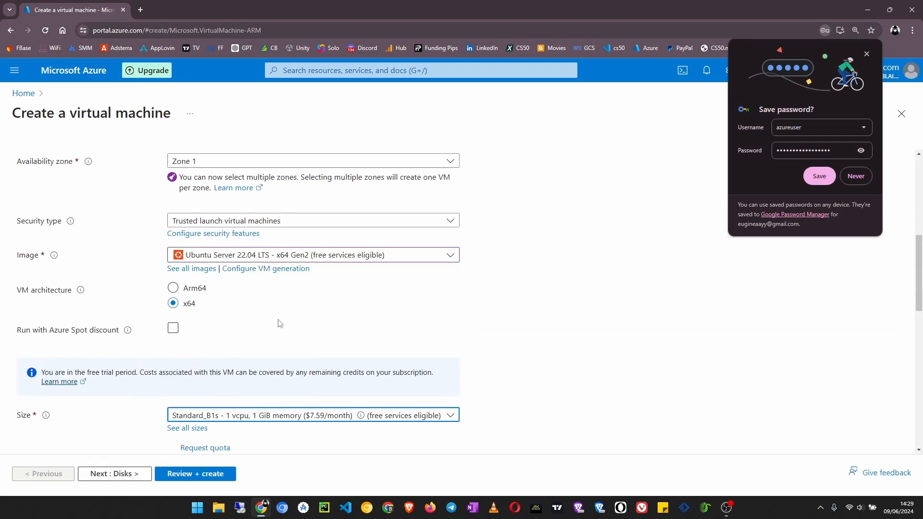
- Change the virtual machine's region to (Asia Pacific) East Asia
scroll(281, 322, down, 2)
click(238, 330)
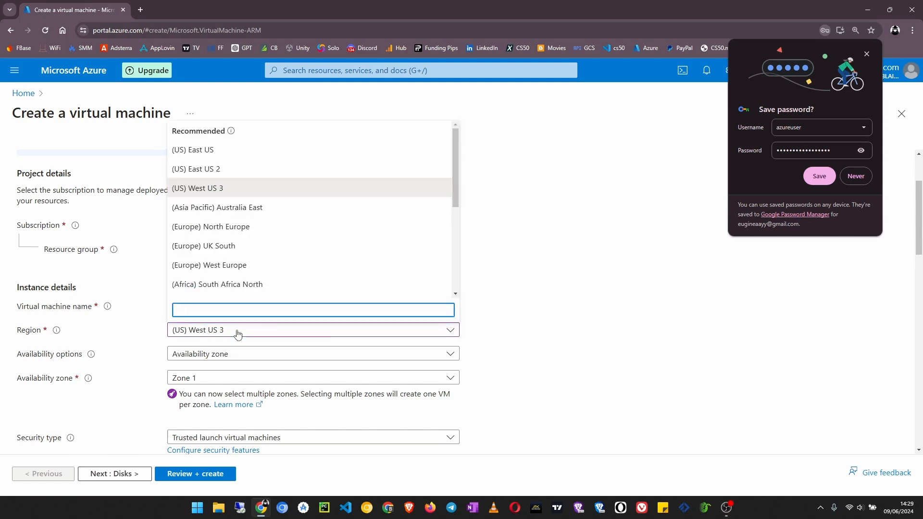
scroll(238, 264, down, 4)
scroll(238, 265, up, 2)
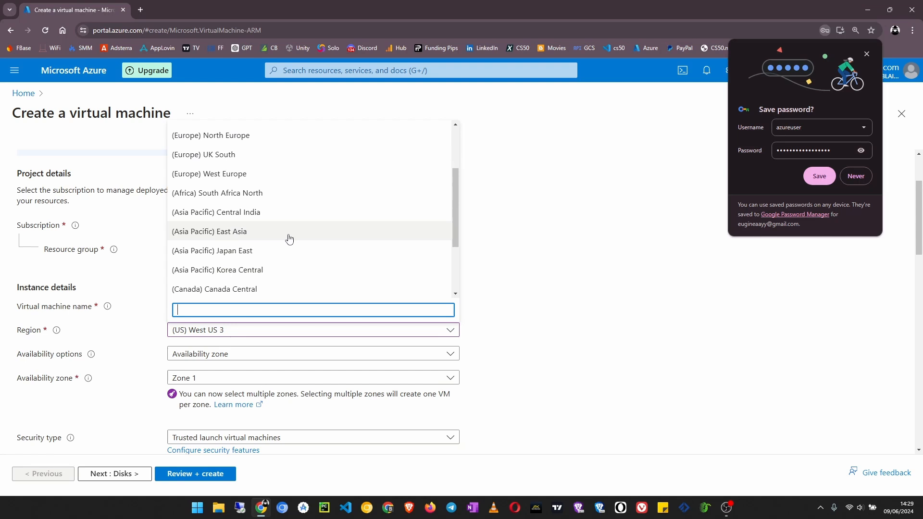
click(266, 235)
scroll(263, 234, down, 2)
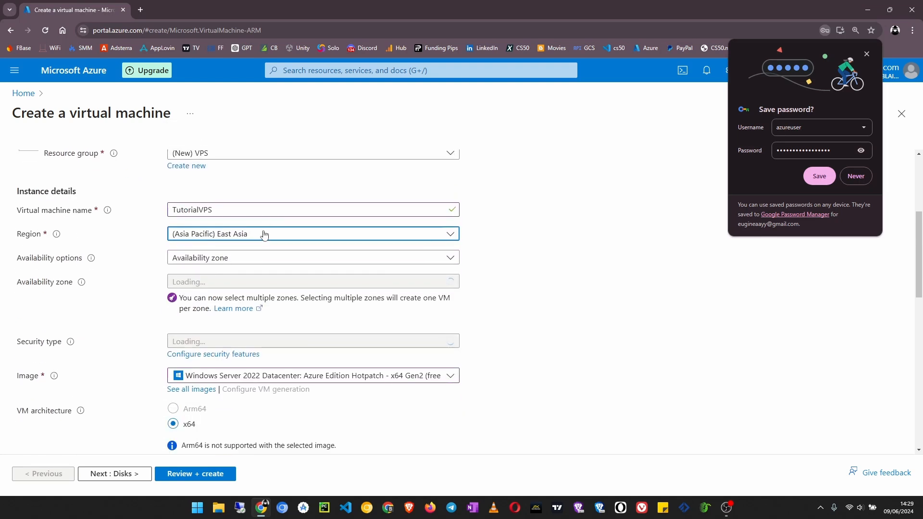
- Choose Standard_B1s as the virtual machine's size and dismiss the browser's offer to save the password
scroll(252, 288, down, 5)
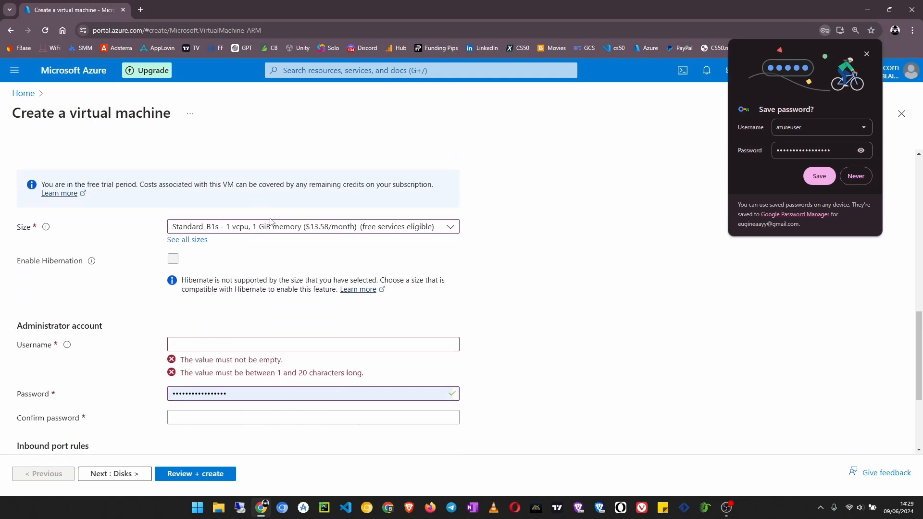
click(332, 228)
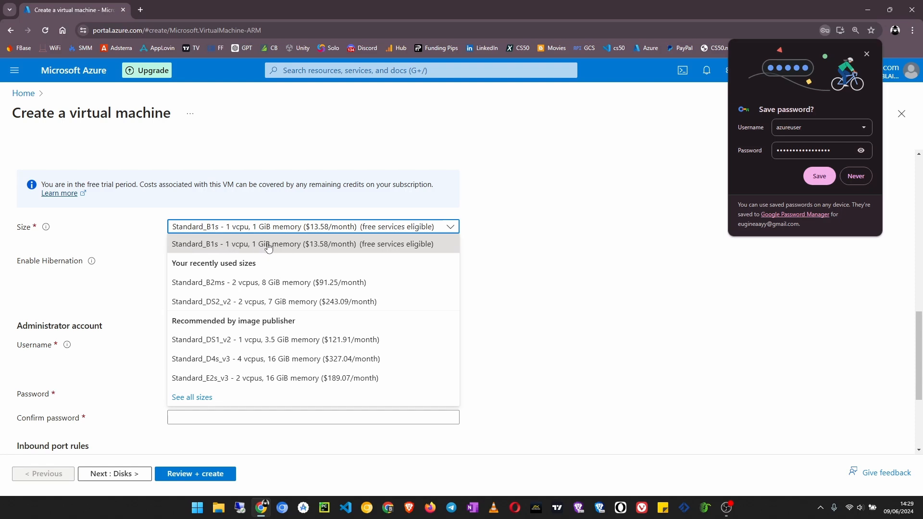
click(335, 249)
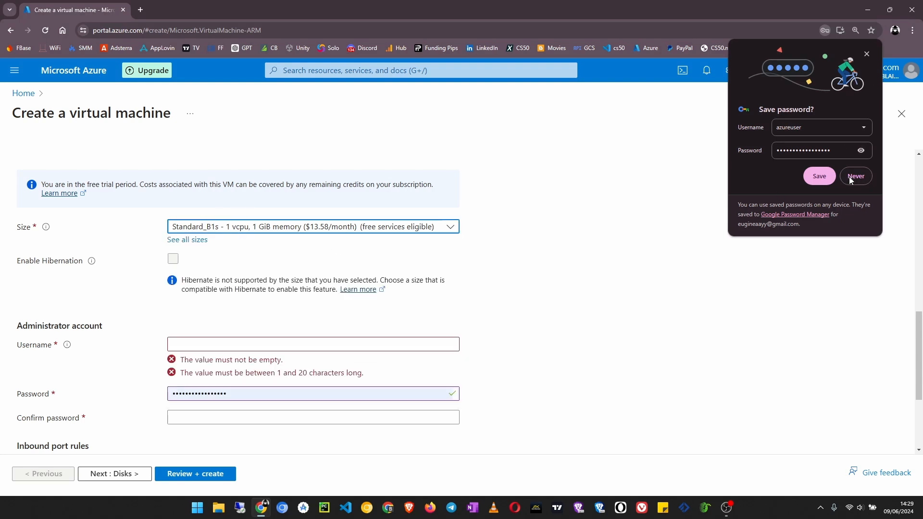
click(866, 54)
- Fill in the administrator account's username and enter and confirm the account password
scroll(271, 314, down, 1)
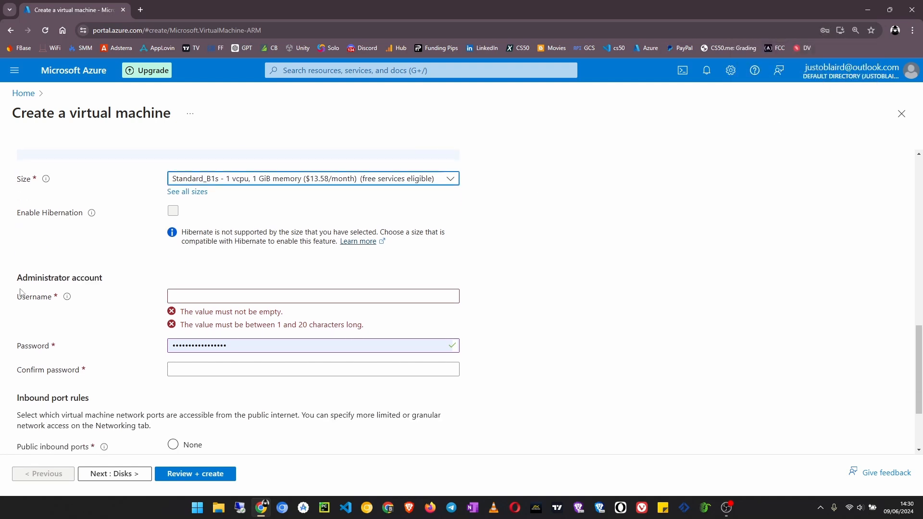
click(193, 295)
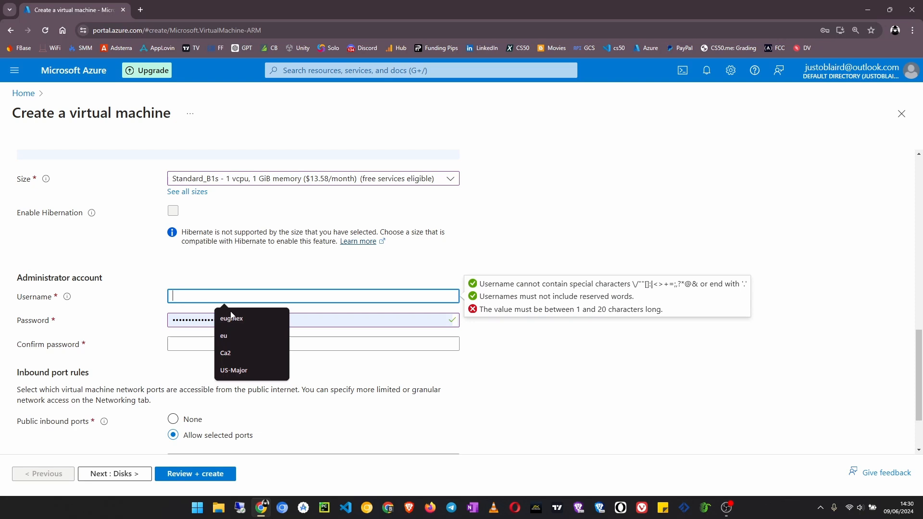
click(253, 321)
click(260, 318)
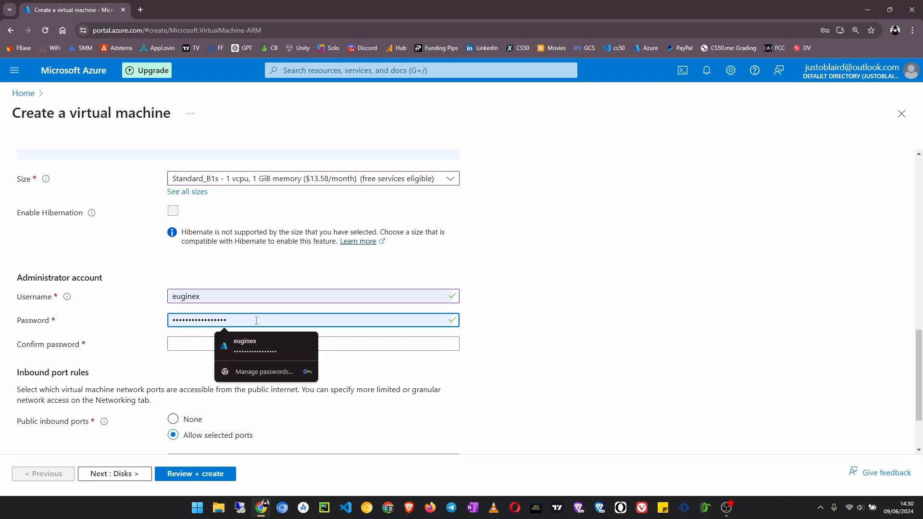
click(189, 342)
key(ctrl+v)
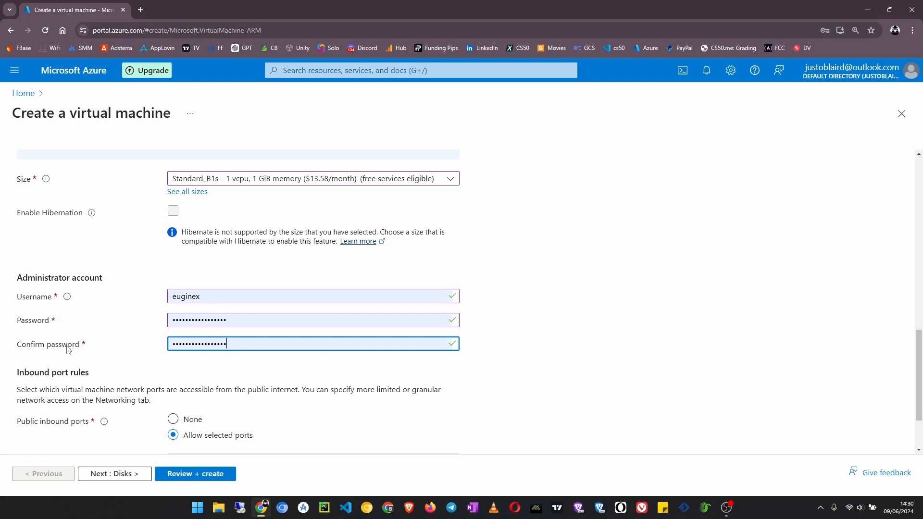
click(208, 298)
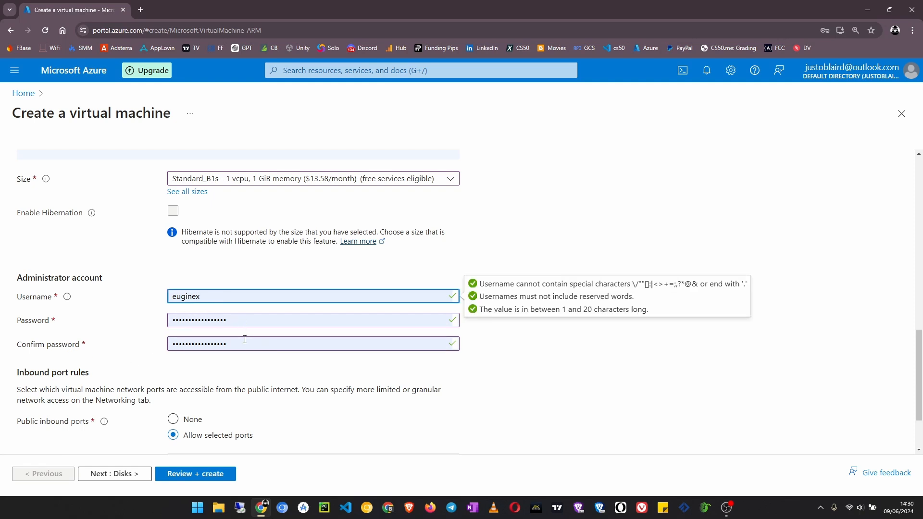
- Add SSH (22) to the allowed inbound ports alongside RDP (3389)
scroll(244, 340, down, 2)
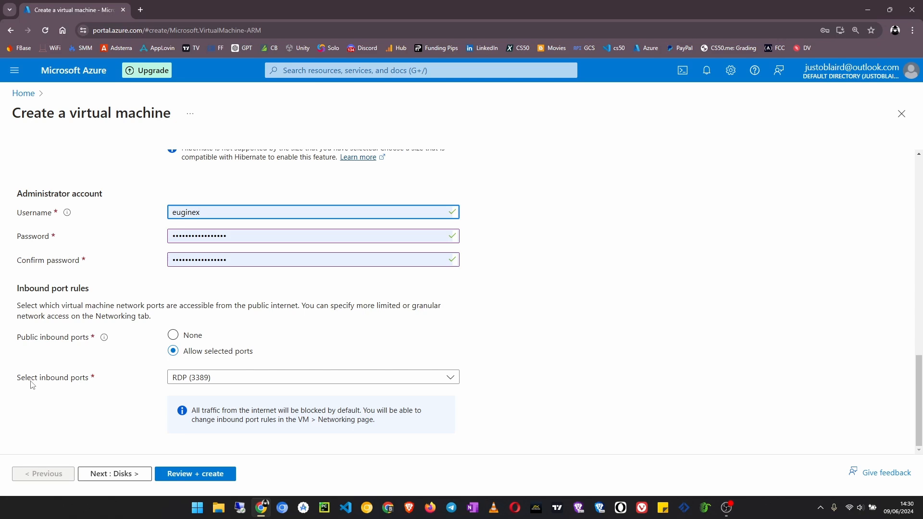
click(200, 382)
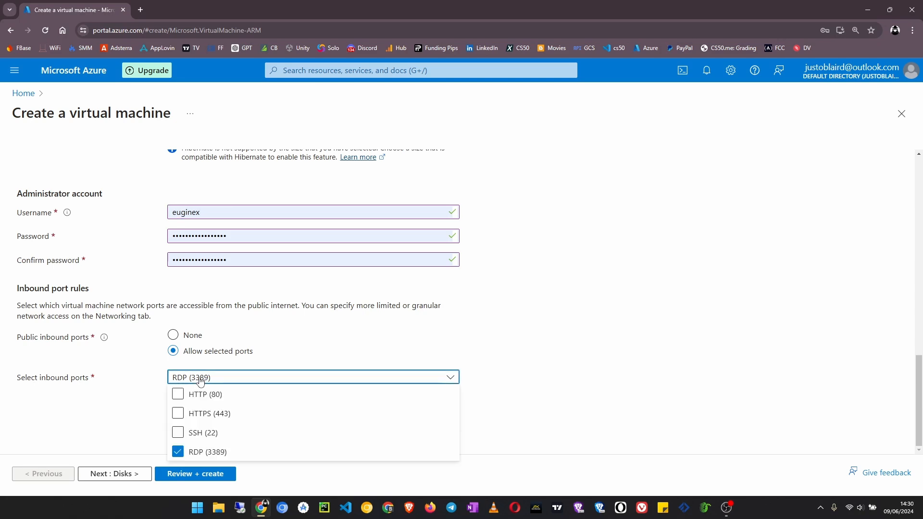
click(179, 434)
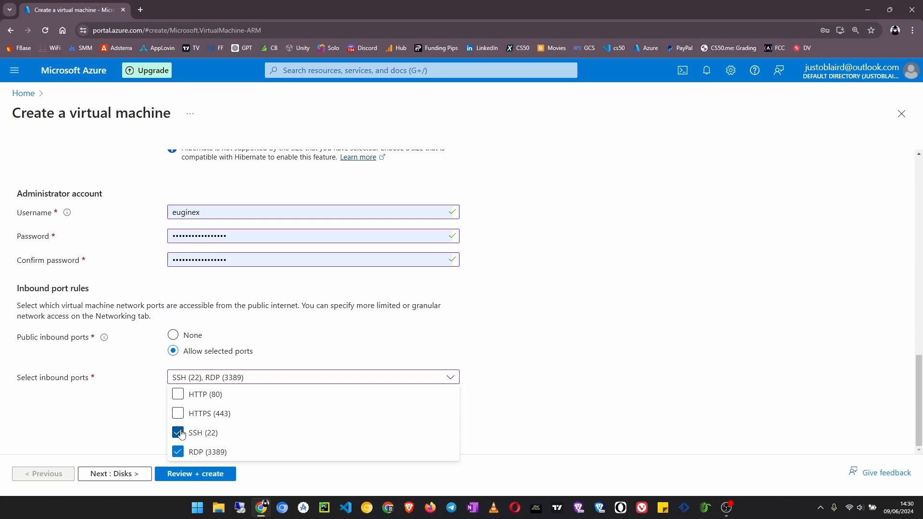
click(123, 396)
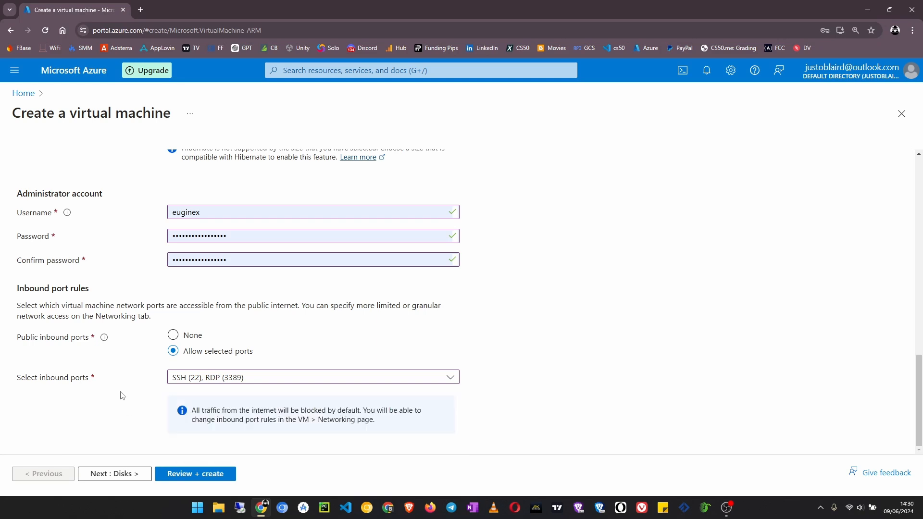
- Review the configuration summary of TutorialVPS and create the virtual machine
click(193, 475)
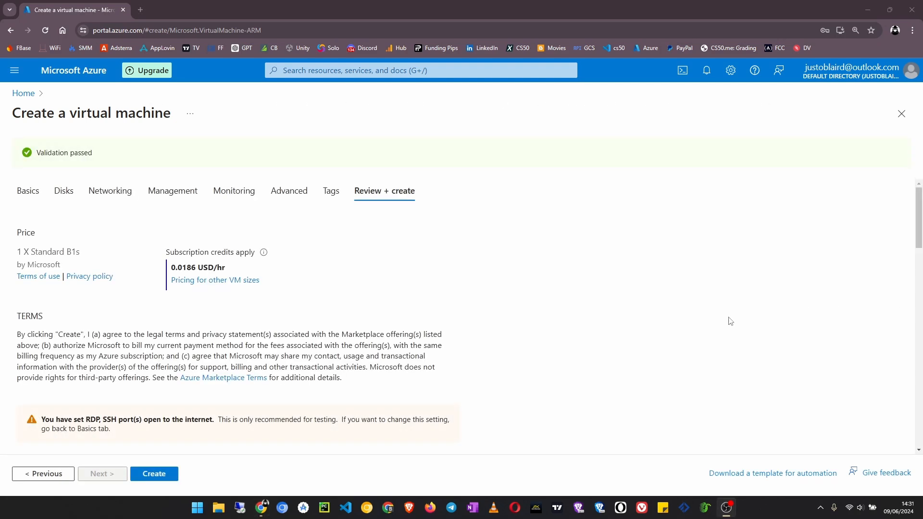
scroll(134, 336, down, 3)
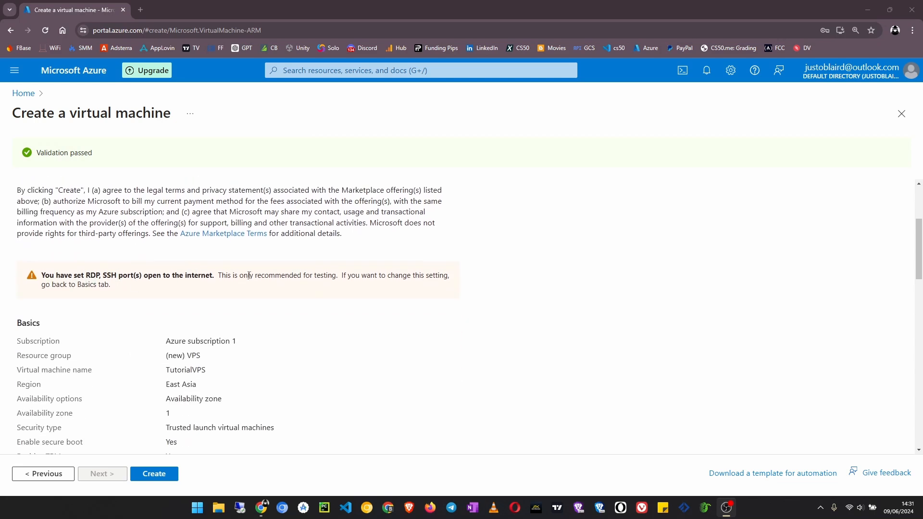
scroll(249, 284, down, 10)
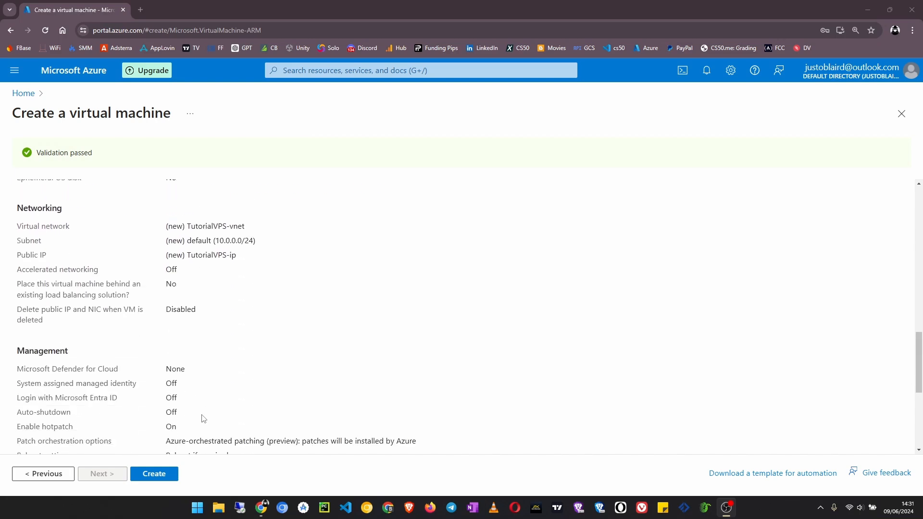
scroll(202, 418, down, 5)
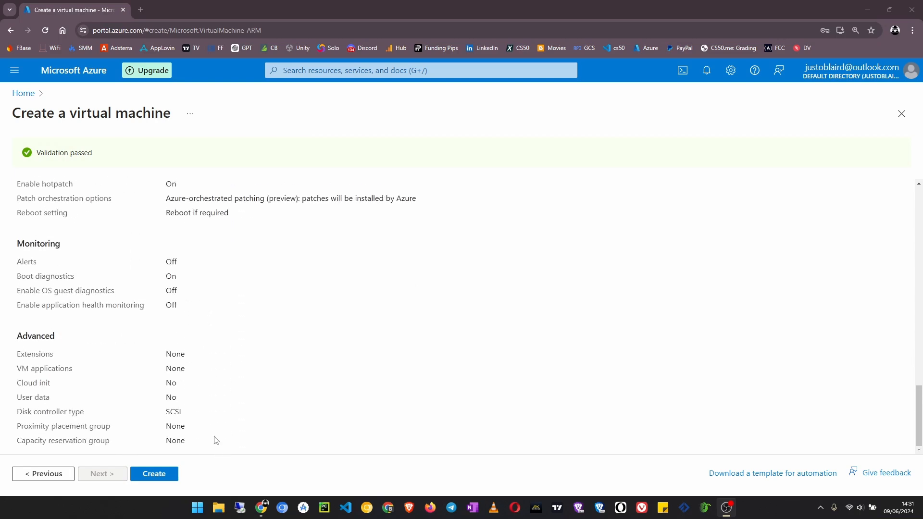
scroll(215, 440, up, 15)
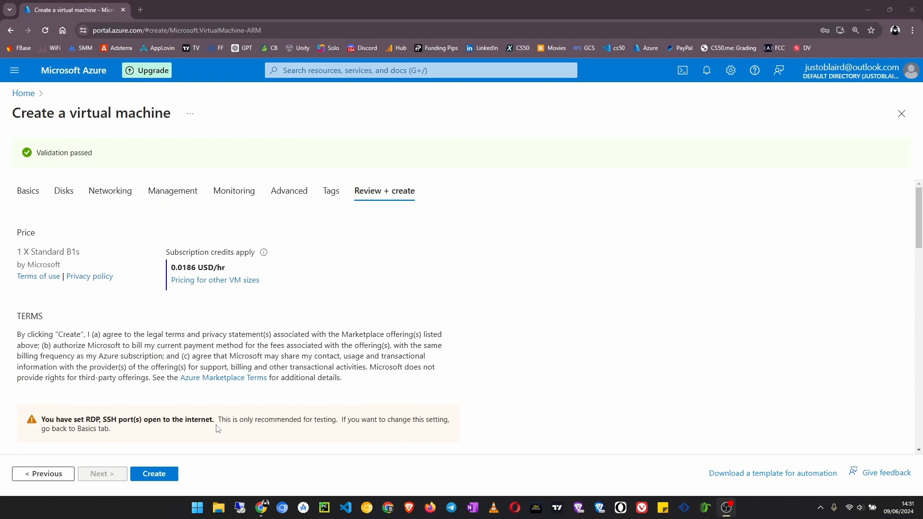
scroll(218, 428, down, 8)
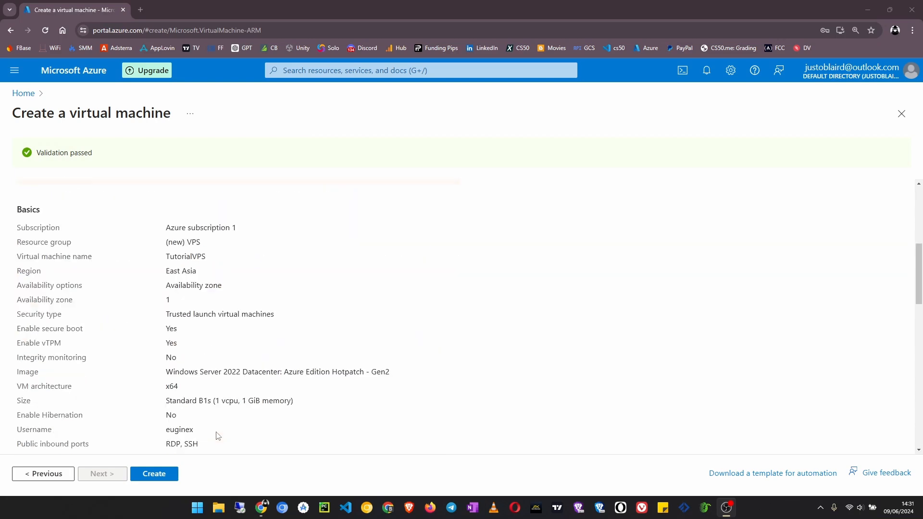
click(170, 476)
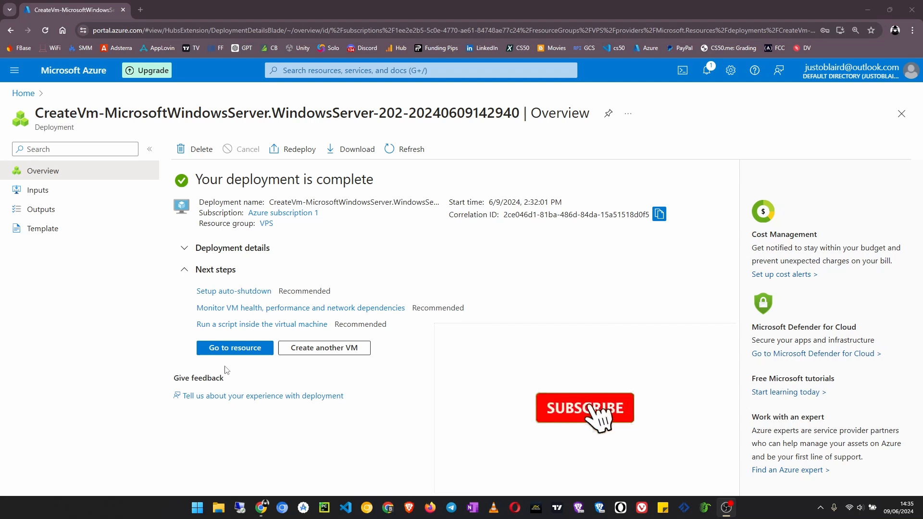
- Open the deployed TutorialVPS resource and copy its public IP address
click(253, 350)
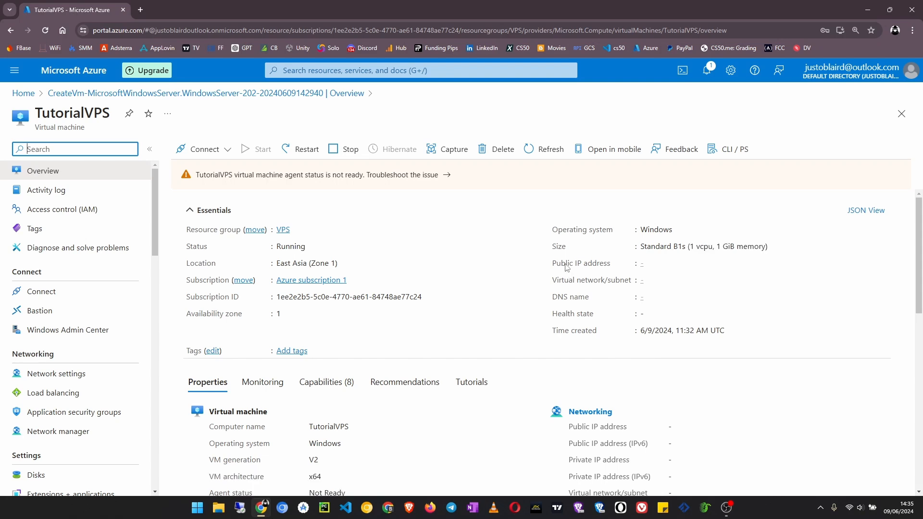
drag(552, 264, 612, 269)
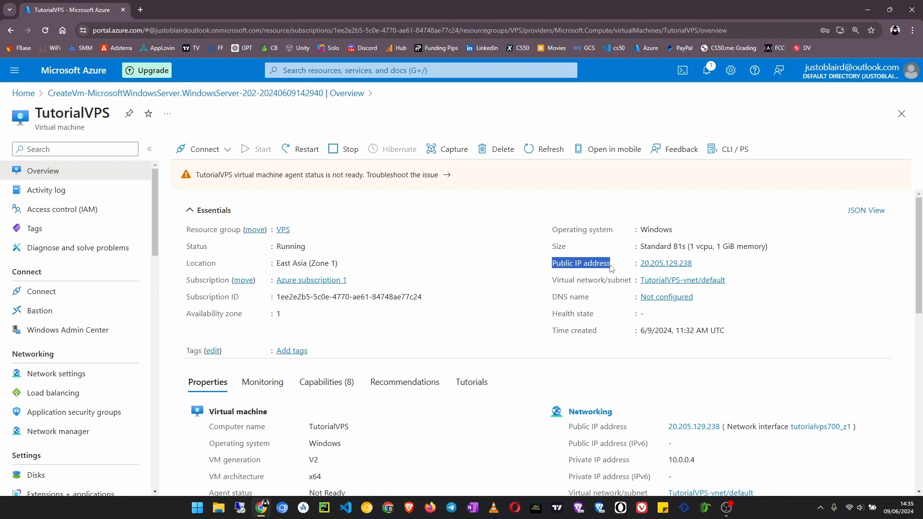
mouse_move(644, 272)
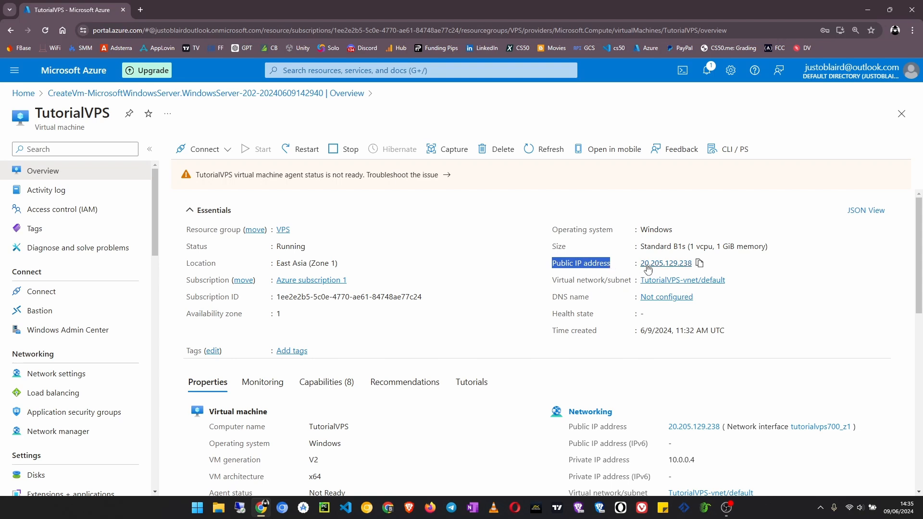
click(699, 264)
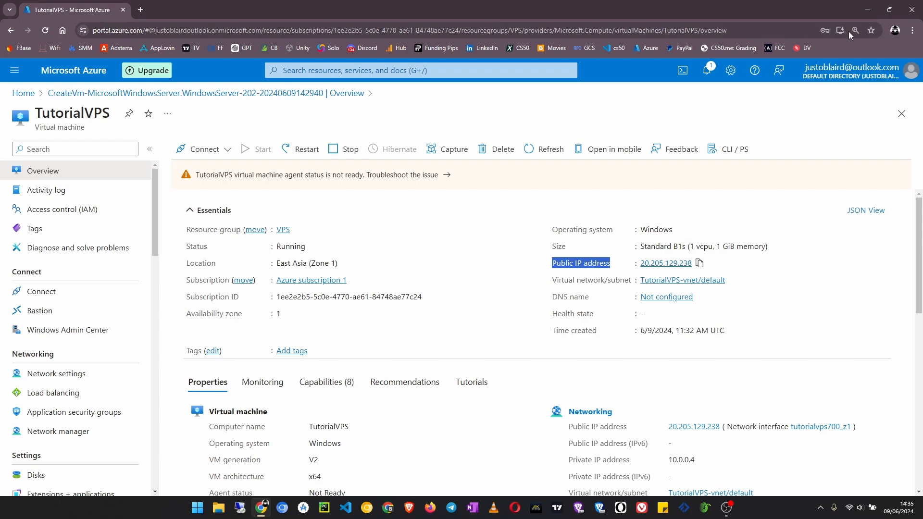
- Try to connect from Windows Terminal over SSH to TutorialVPS's public IP as the administrator user, and return to the Azure portal
click(868, 9)
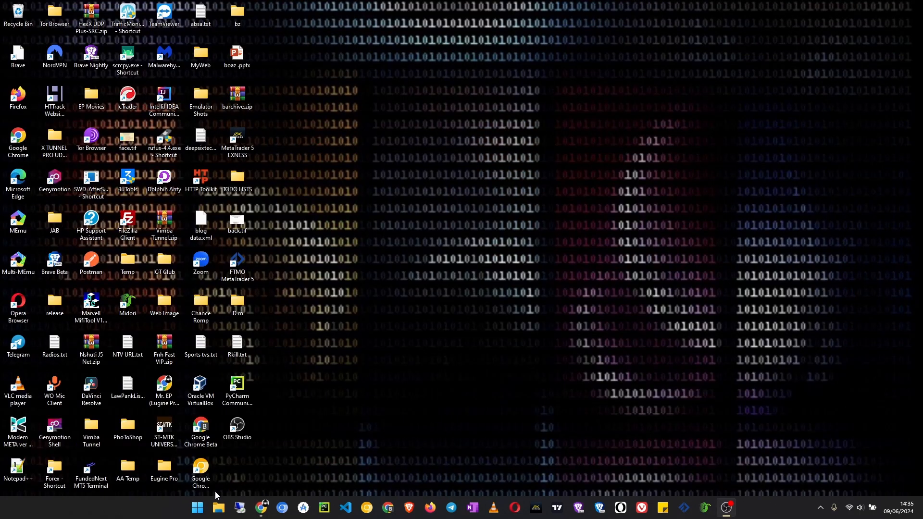
right_click(198, 512)
click(188, 359)
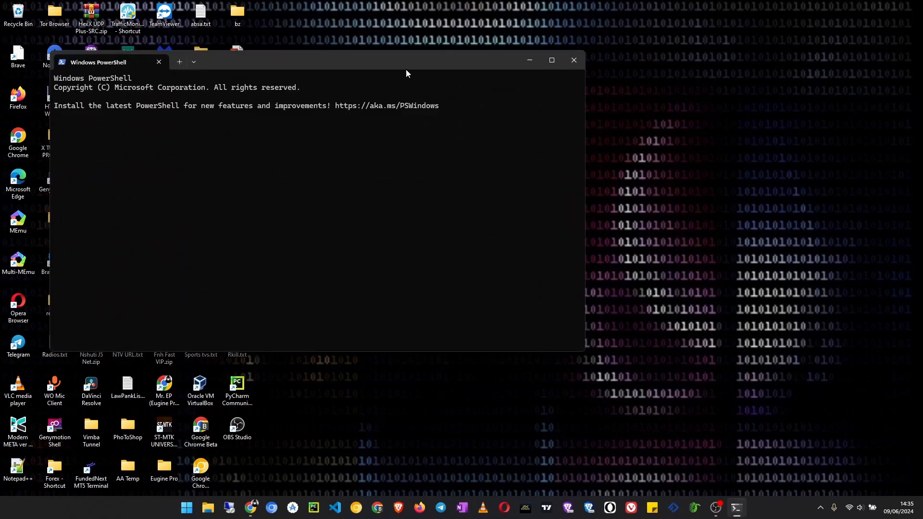
drag(402, 65, 609, 151)
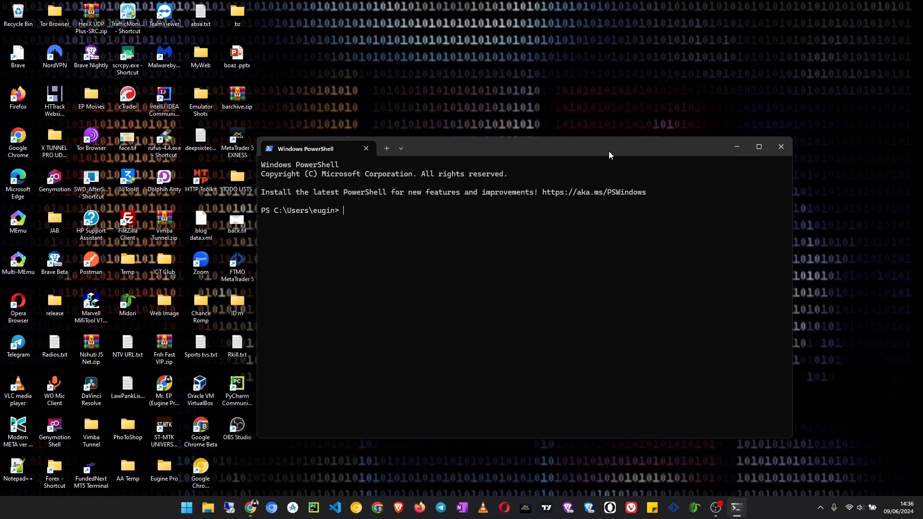
text(ssh euginex@)
key(ctrl+v)
click(249, 514)
click(497, 299)
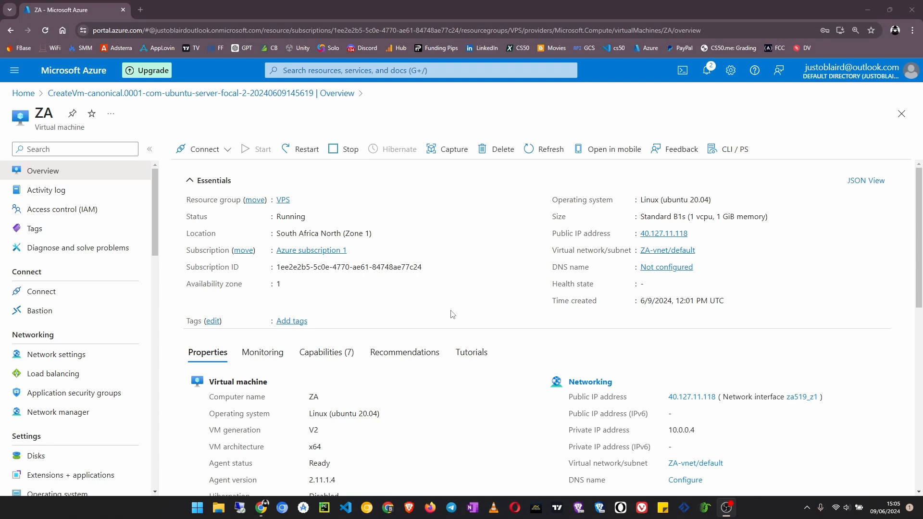
- Copy the public IP address of the ZA virtual machine from its overview
scroll(451, 315, down, 1)
scroll(440, 370, up, 1)
click(695, 233)
scroll(408, 330, down, 1)
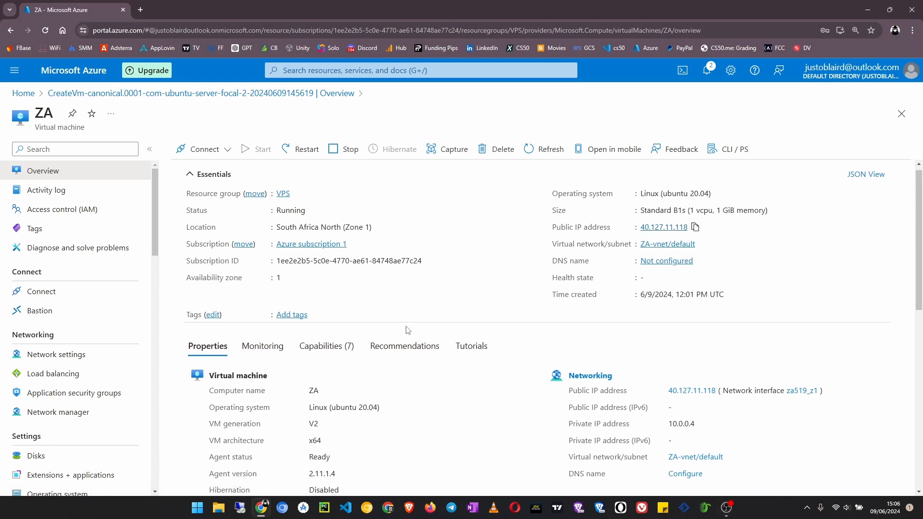
scroll(408, 330, down, 2)
scroll(408, 330, up, 2)
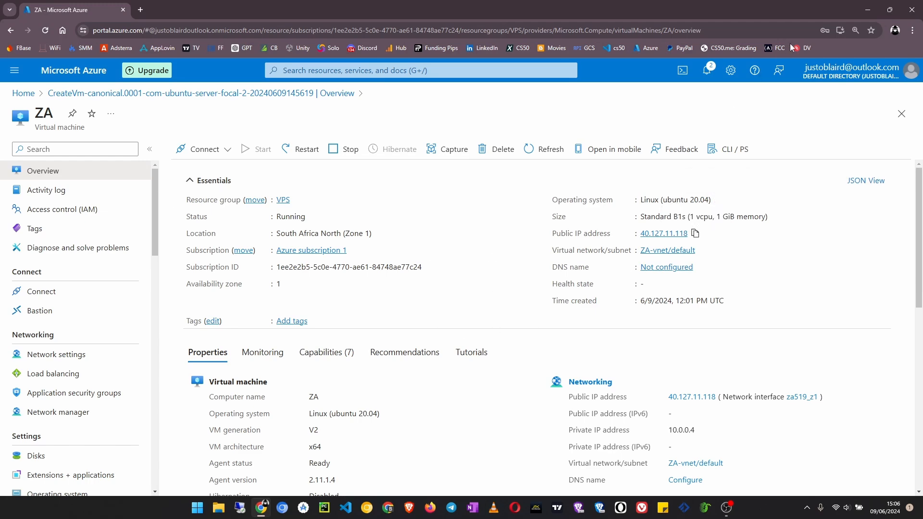
- Switch to a new Windows Terminal window and start an SSH connection to 40.127.11.118 as the administrator user
click(866, 10)
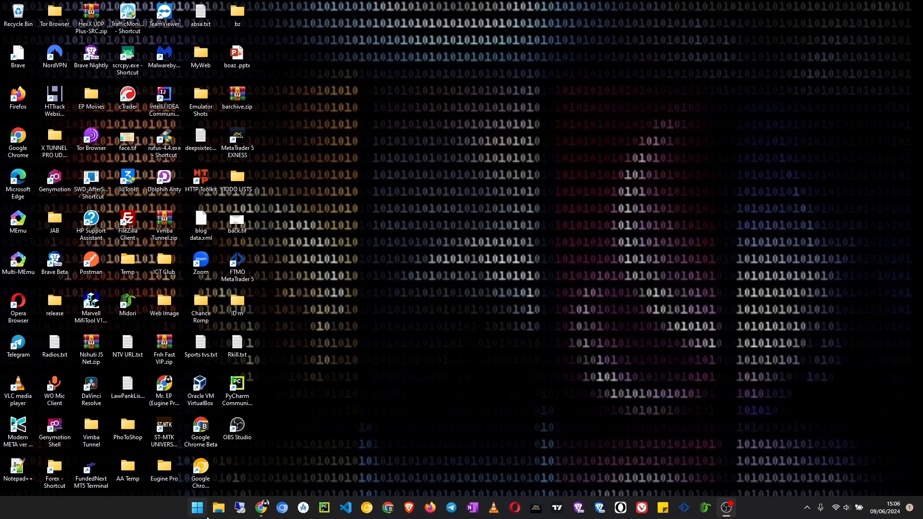
right_click(197, 507)
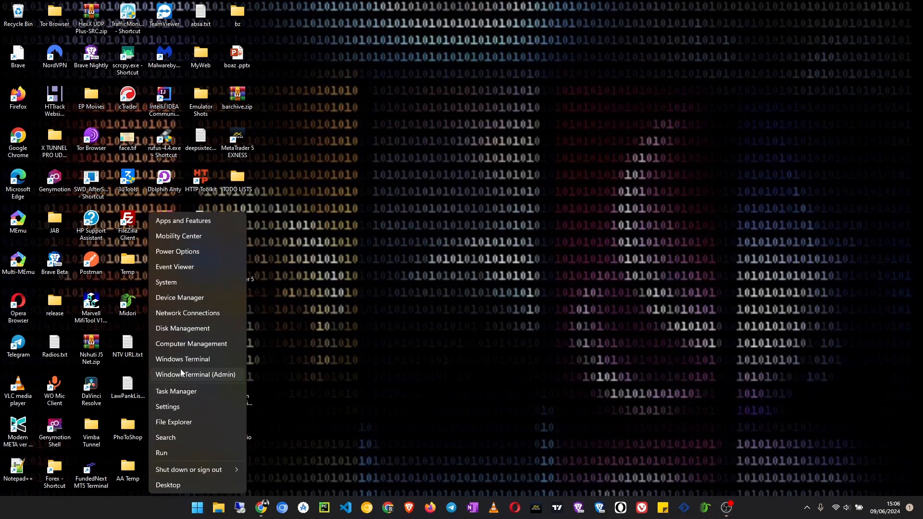
click(209, 359)
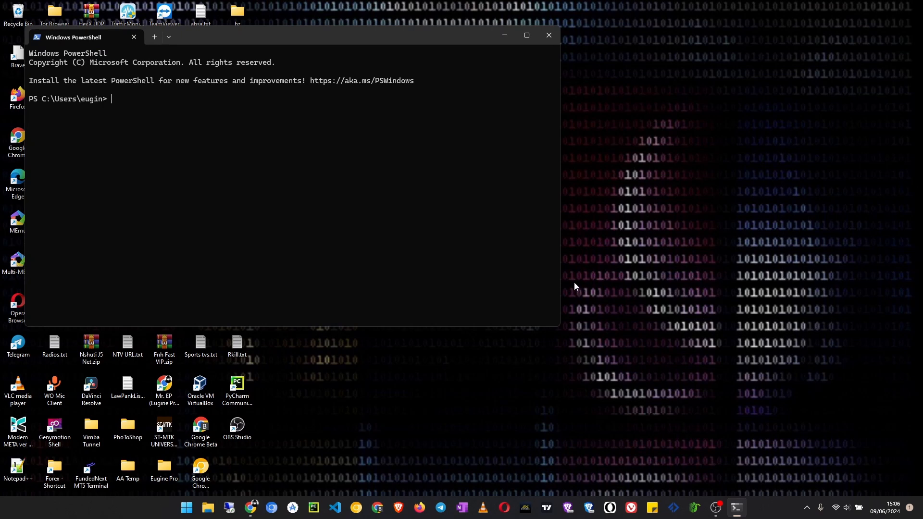
drag(325, 35, 533, 136)
text(ssh)
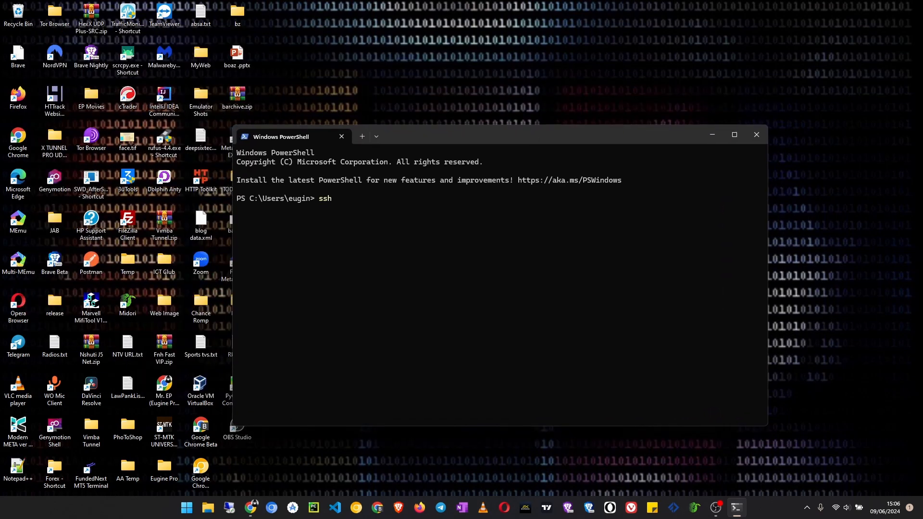
text( euginex@)
key(ctrl+v)
key(Return)
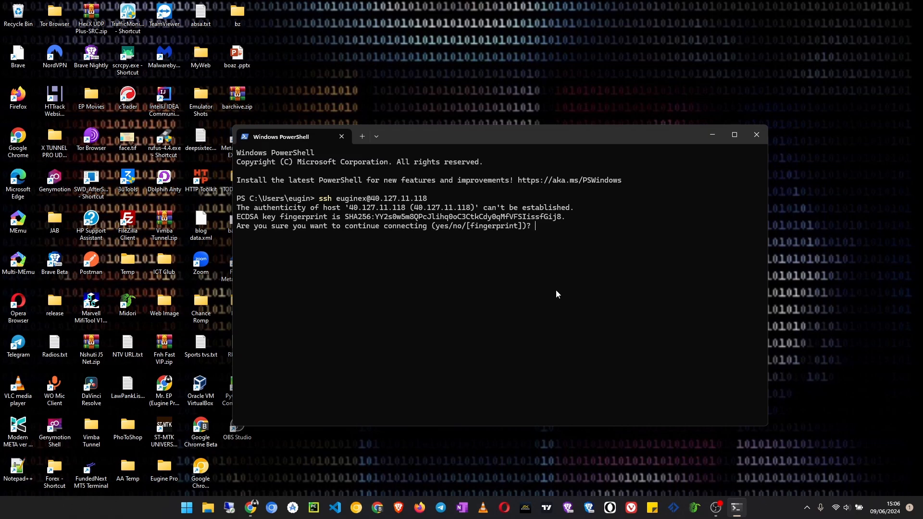
- Accept the host's fingerprint with yes and log in by entering the administrator account's password
text(yes)
key(Return)
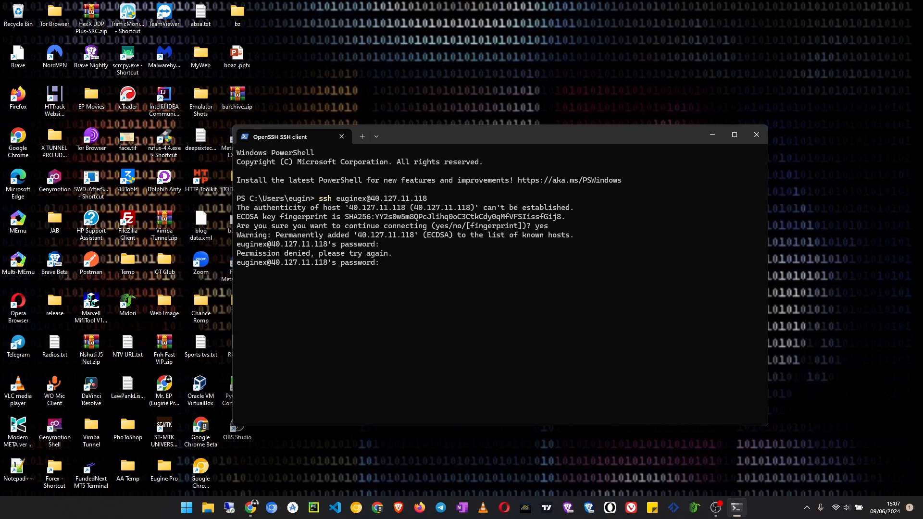
key(Return)
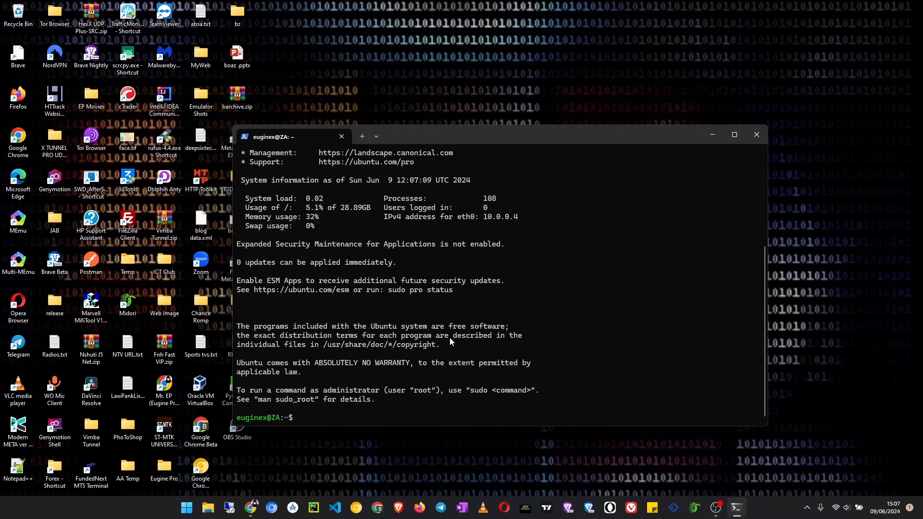
- Look through the server's login output and close the terminal session
scroll(374, 348, up, 3)
scroll(375, 350, down, 3)
click(342, 138)
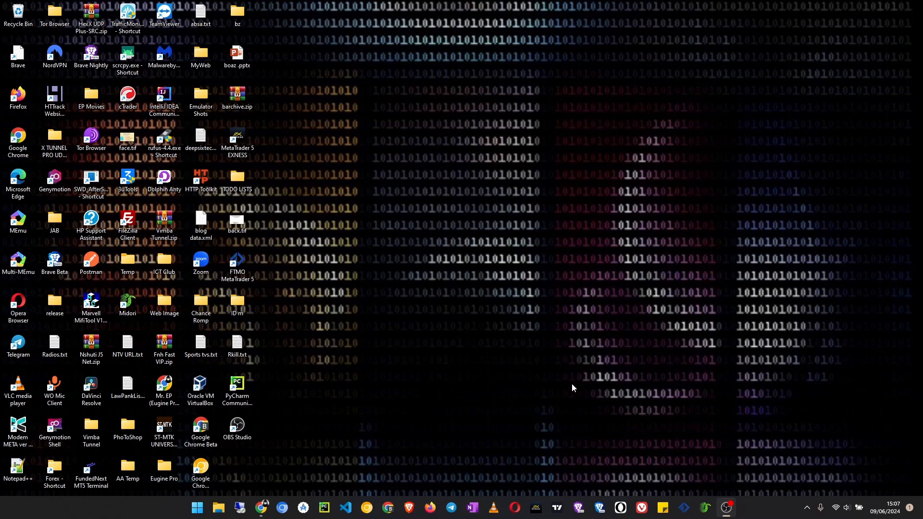